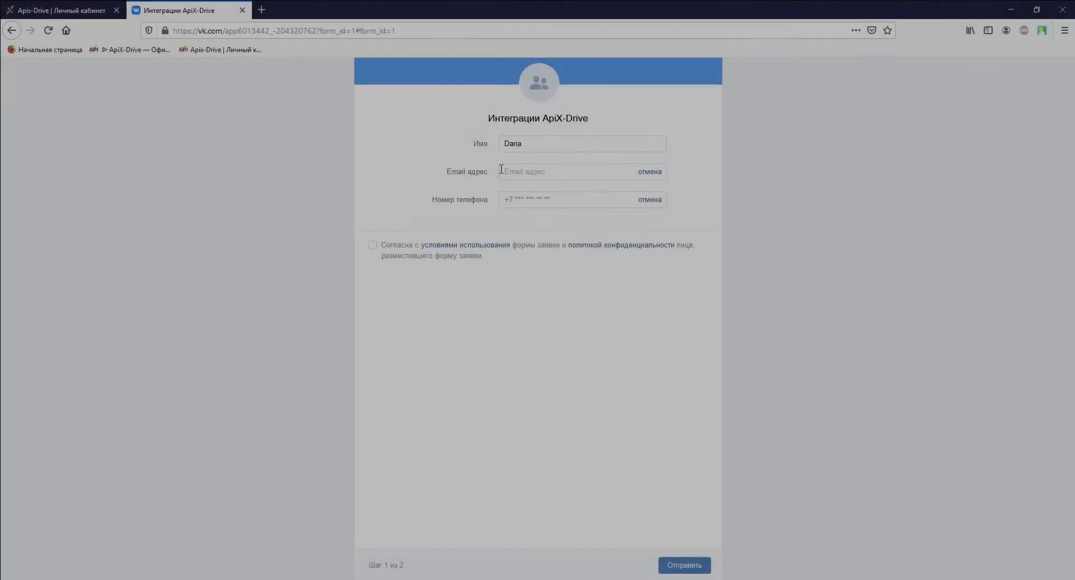
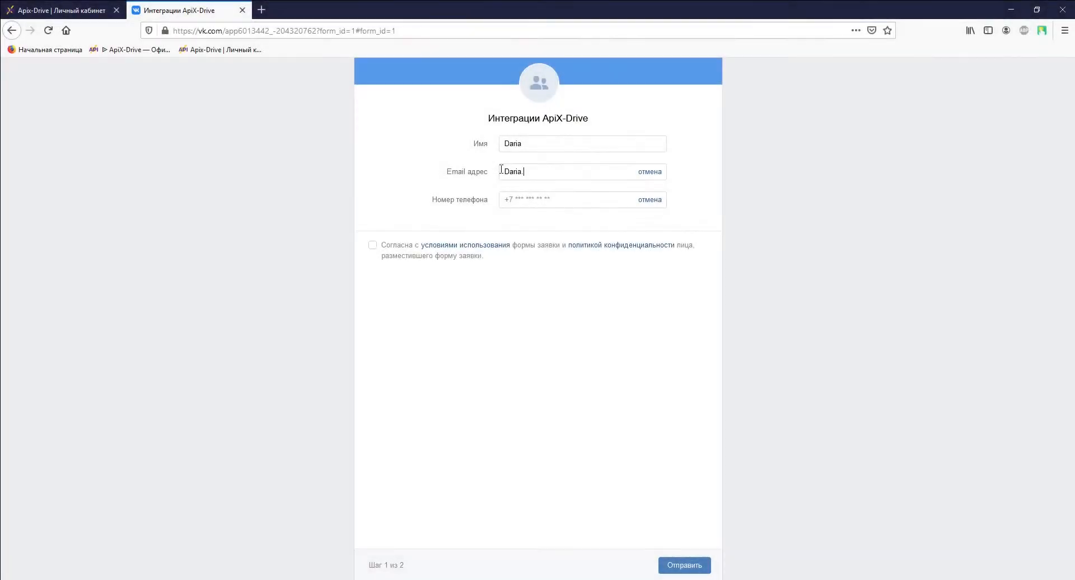
Enter the contact's e-mail and phone number in the VK lead form, accept the terms and submit
{"action": "left_click", "coordinate": [503, 197]}
{"action": "type", "text": "+380670000000"}
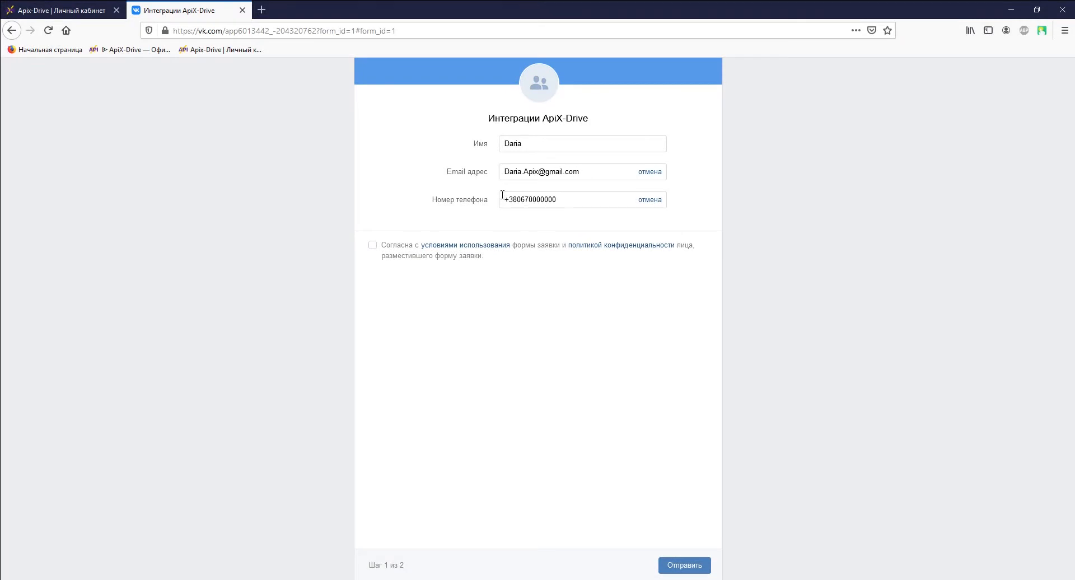
{"action": "left_click", "coordinate": [372, 245]}
{"action": "left_click", "coordinate": [678, 567]}
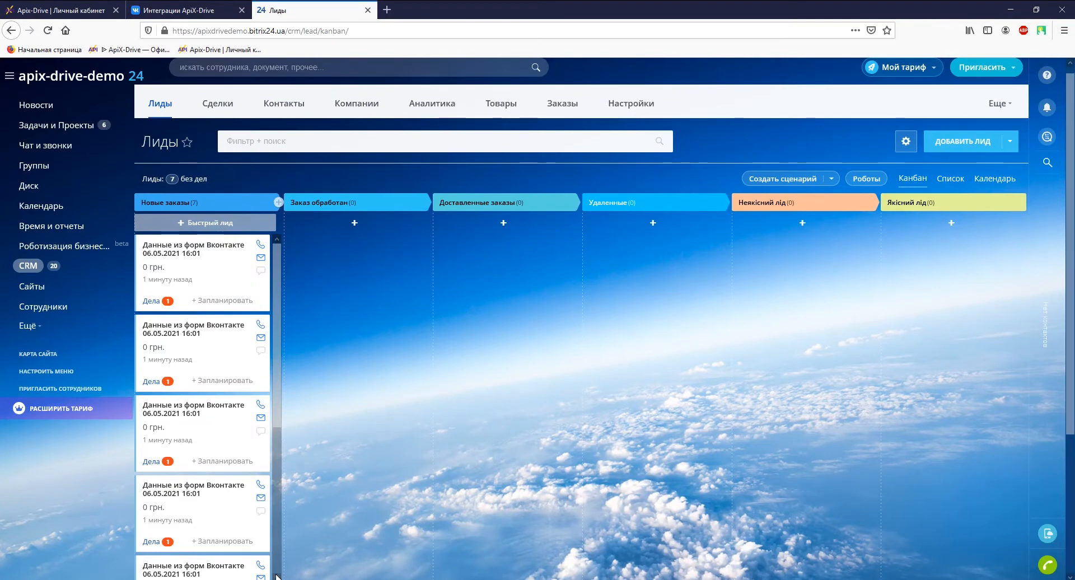
Scroll the Bitrix24 Новые заказы column to review the 7 'Данные из форм Вконтакте' leads
{"action": "scroll", "coordinate": [277, 577], "scroll_direction": "down", "scroll_amount": 1}
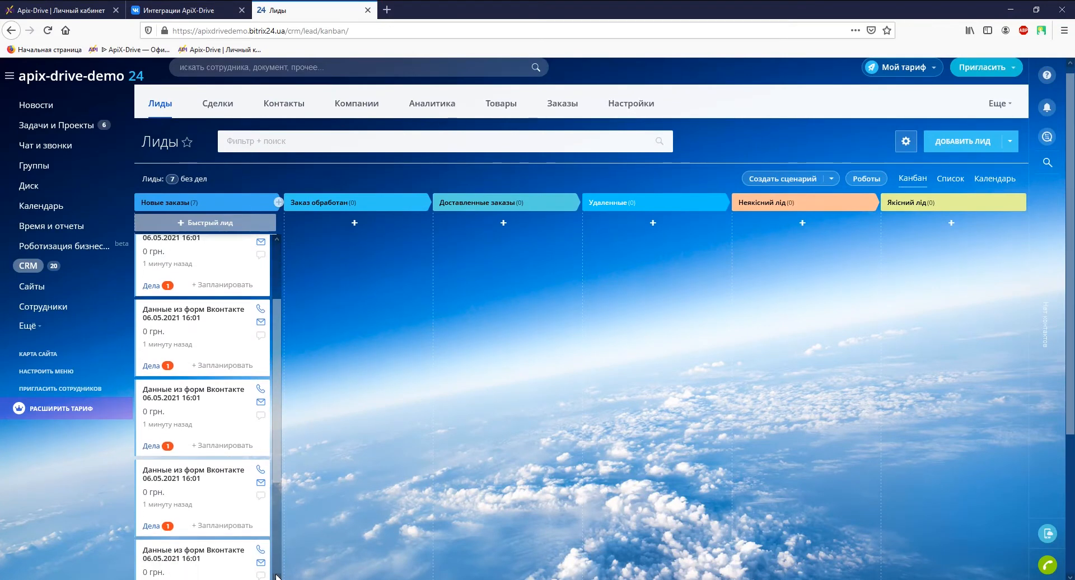
{"action": "scroll", "coordinate": [277, 577], "scroll_direction": "down", "scroll_amount": 1}
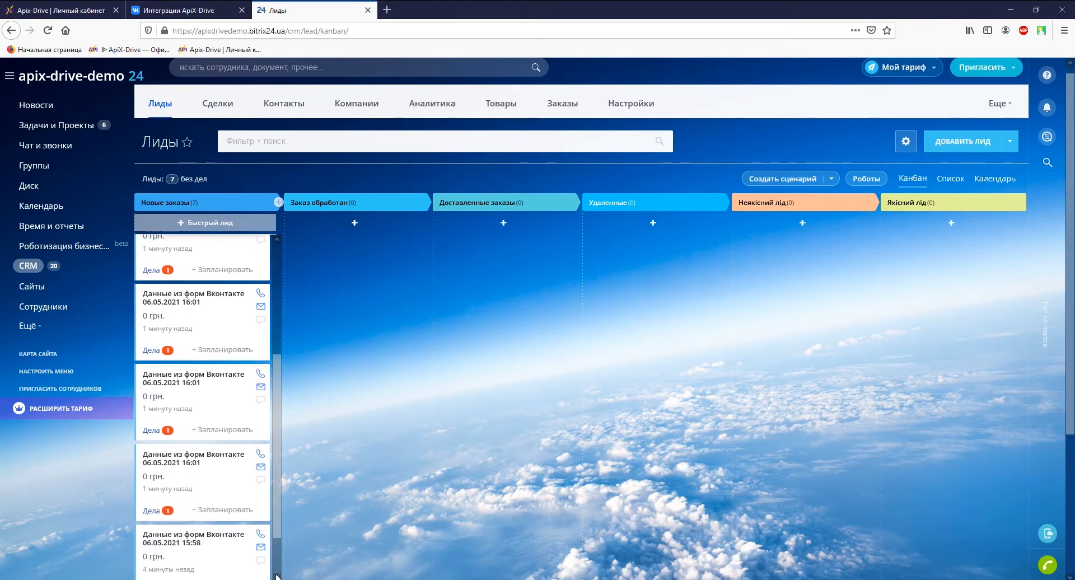
{"action": "scroll", "coordinate": [278, 577], "scroll_direction": "down", "scroll_amount": 3}
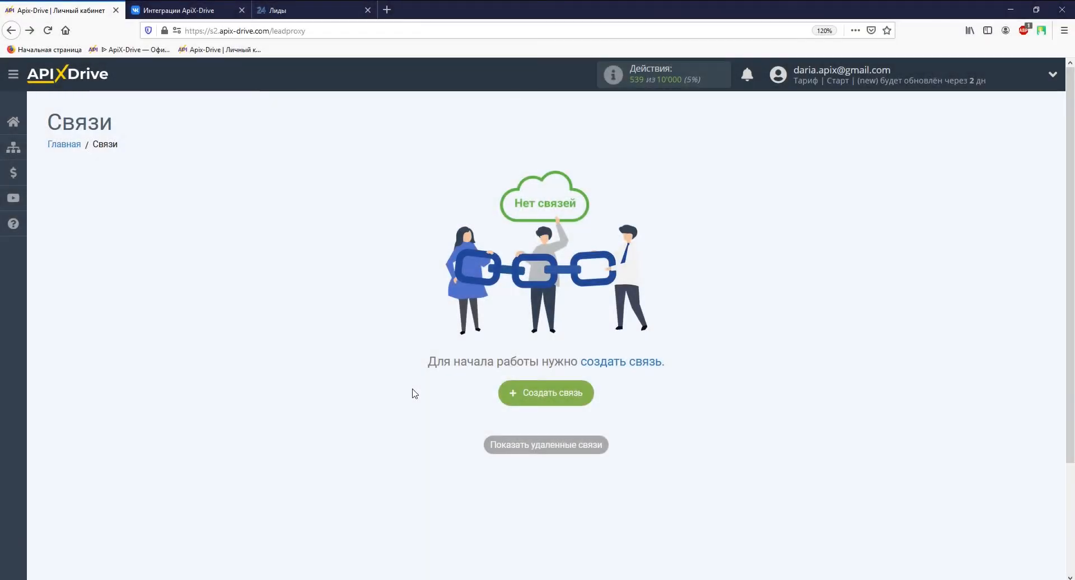
Create a new connection with Вконтакте as the source and 'Загрузить лиды (new)' as its action
{"action": "left_click", "coordinate": [524, 394]}
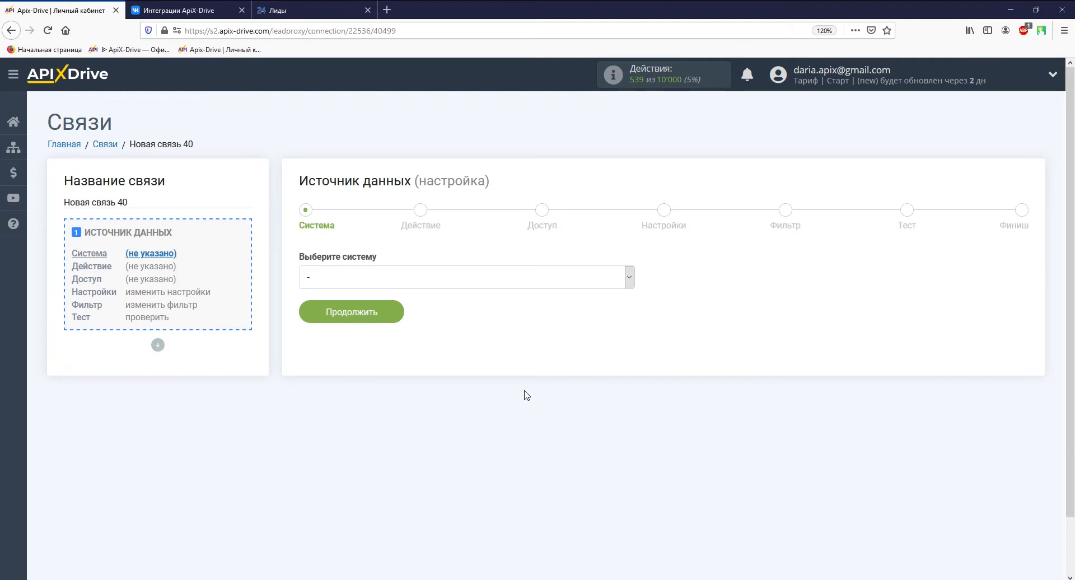
{"action": "left_click", "coordinate": [628, 277]}
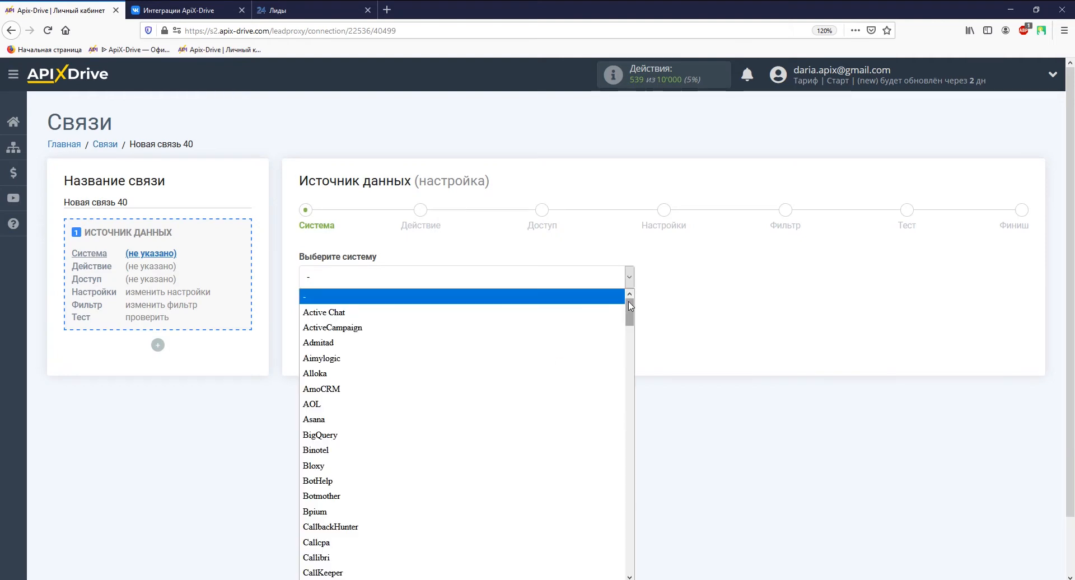
{"action": "left_click_drag", "start_coordinate": [629, 308], "coordinate": [628, 548]}
{"action": "left_click", "coordinate": [580, 441]}
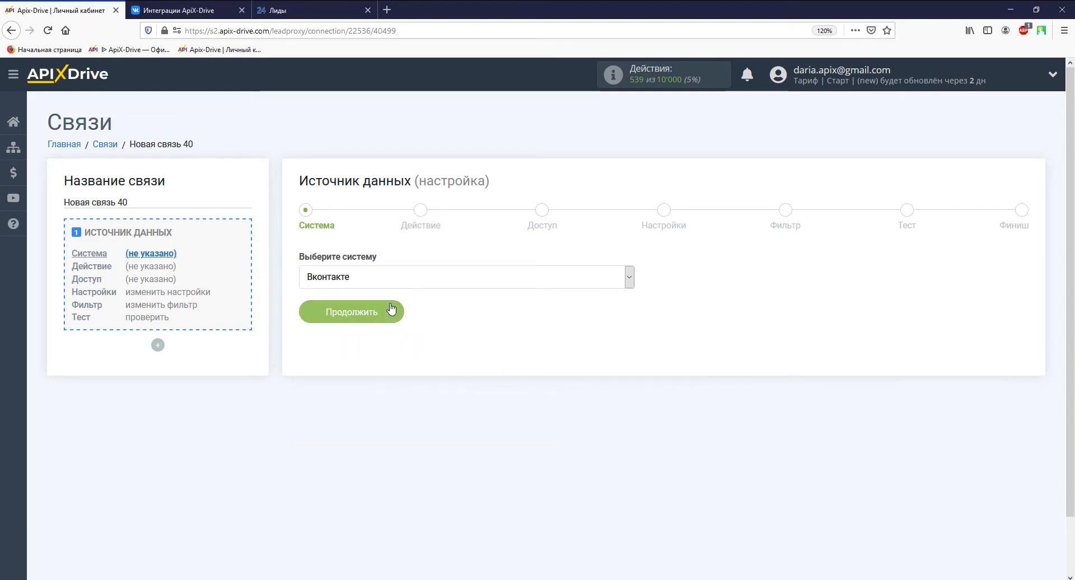
{"action": "left_click", "coordinate": [374, 311]}
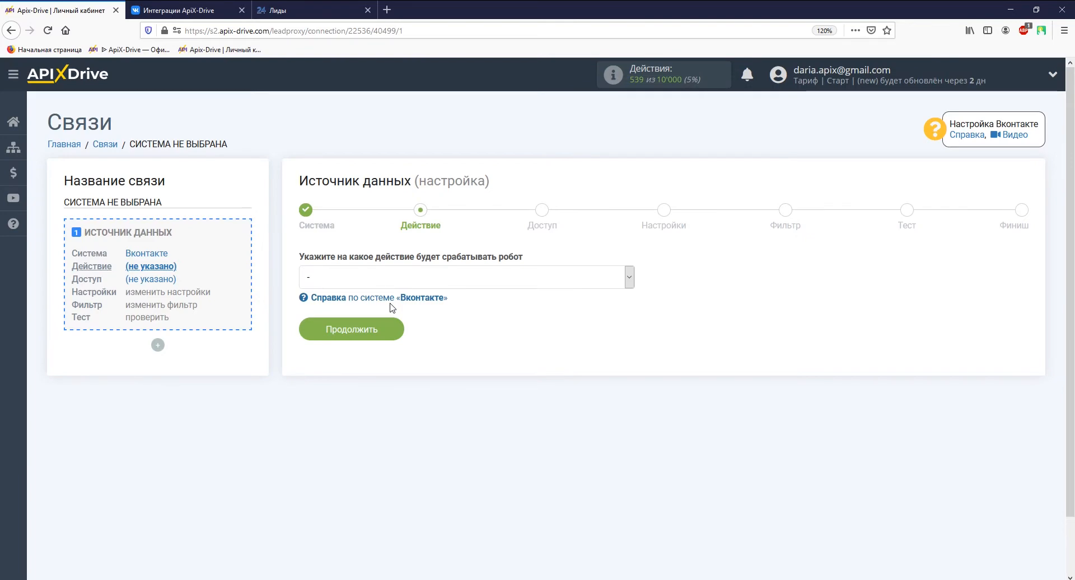
{"action": "left_click", "coordinate": [389, 271]}
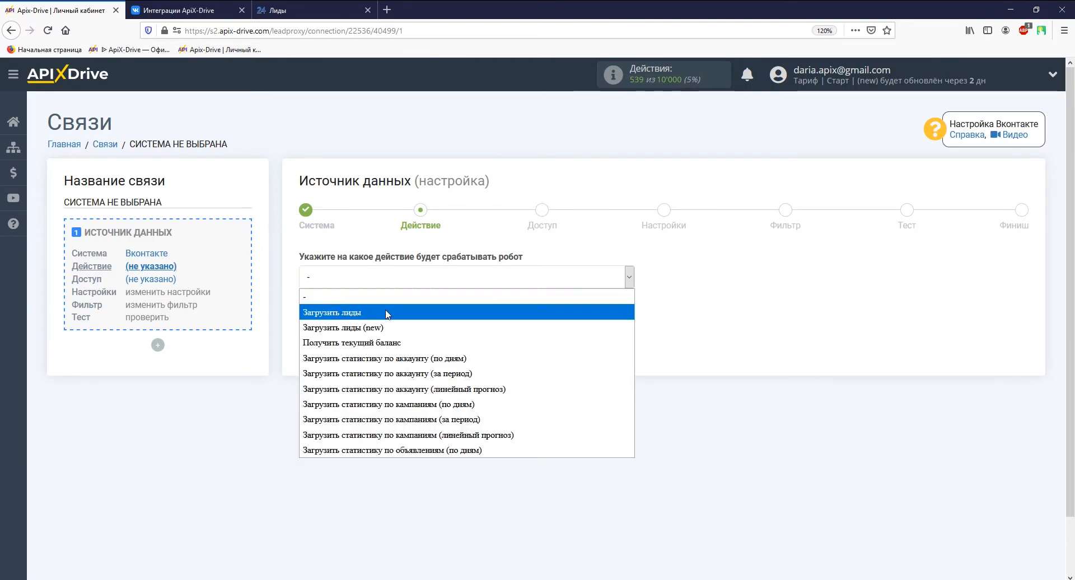
{"action": "left_click", "coordinate": [388, 308]}
{"action": "left_click", "coordinate": [386, 327]}
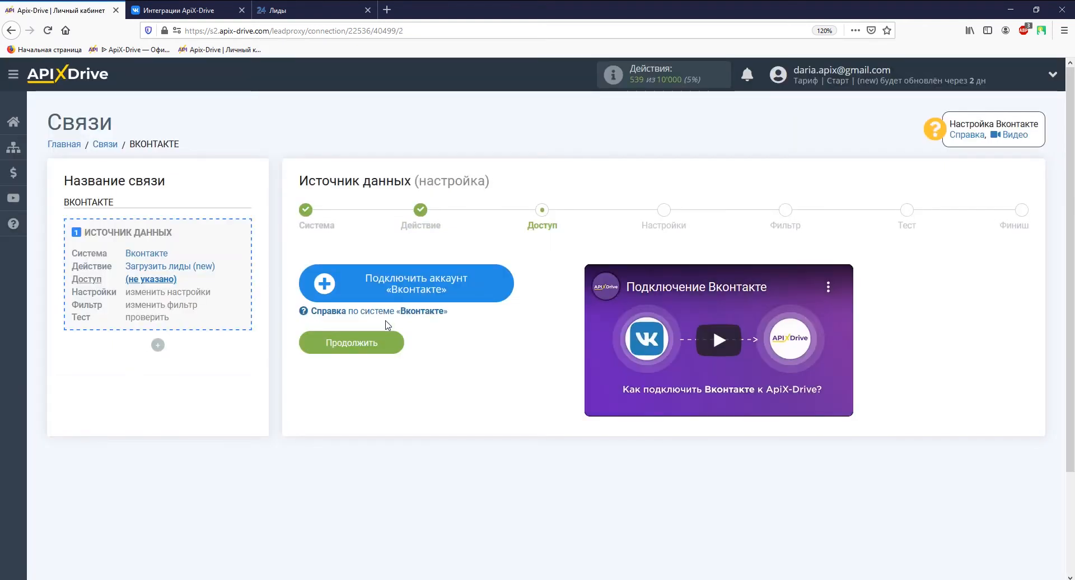
Log in to VK with the account e-mail and password to connect it to ApiX-Drive
{"action": "left_click", "coordinate": [352, 286]}
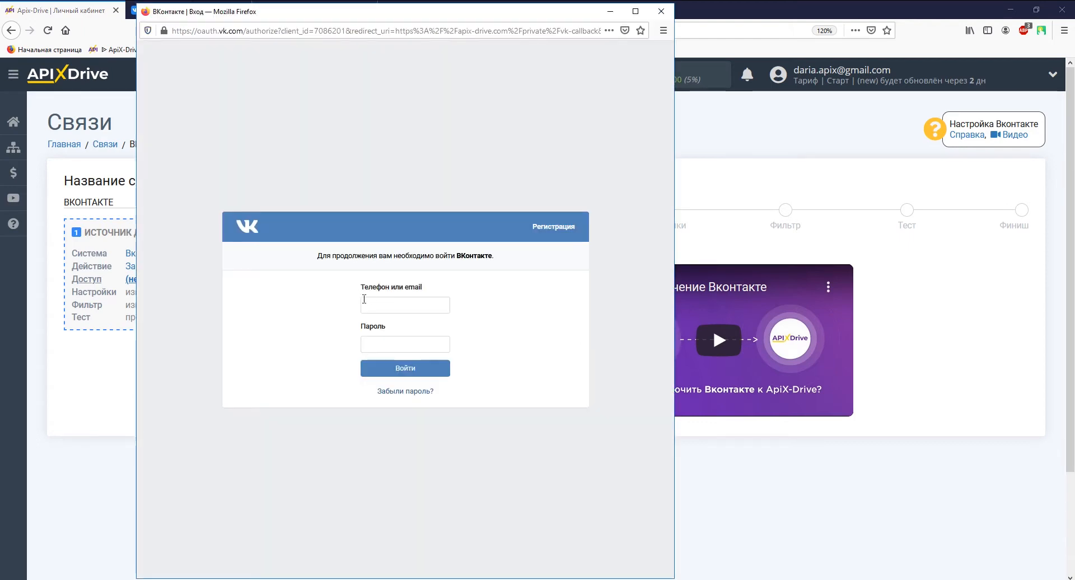
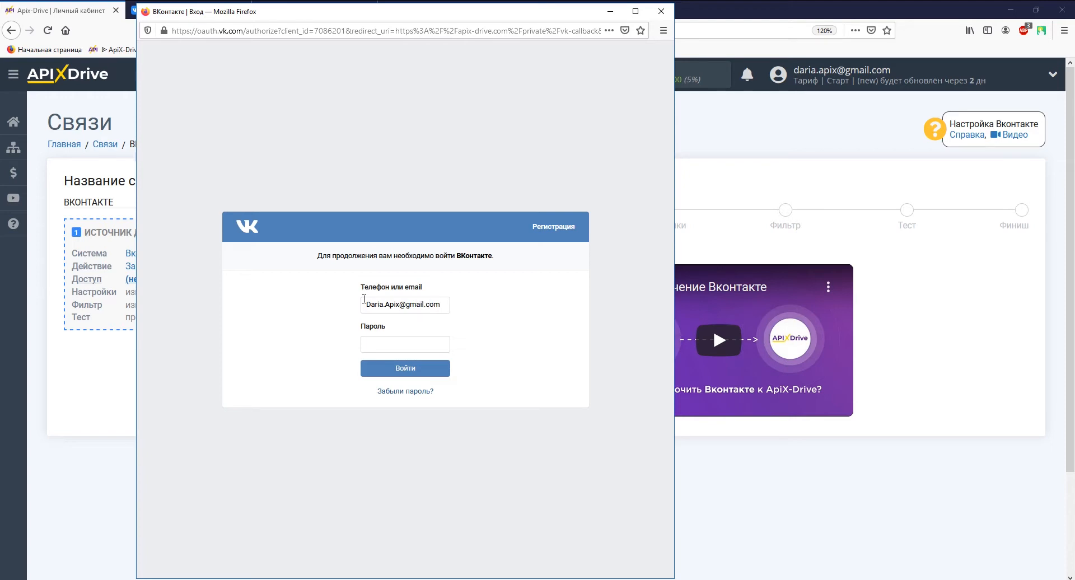
{"action": "left_click", "coordinate": [364, 342]}
{"action": "type", "text": "**********"}
{"action": "key", "text": "Return"}
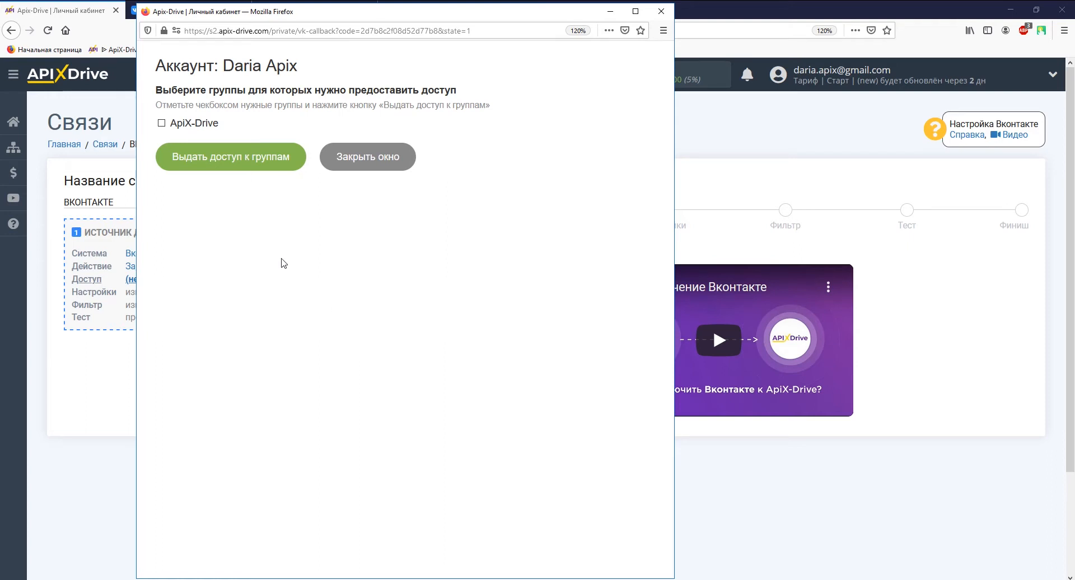
Grant the ApiX-Drive group access, allow community management, and close the access window
{"action": "left_click", "coordinate": [200, 122]}
{"action": "left_click", "coordinate": [217, 159]}
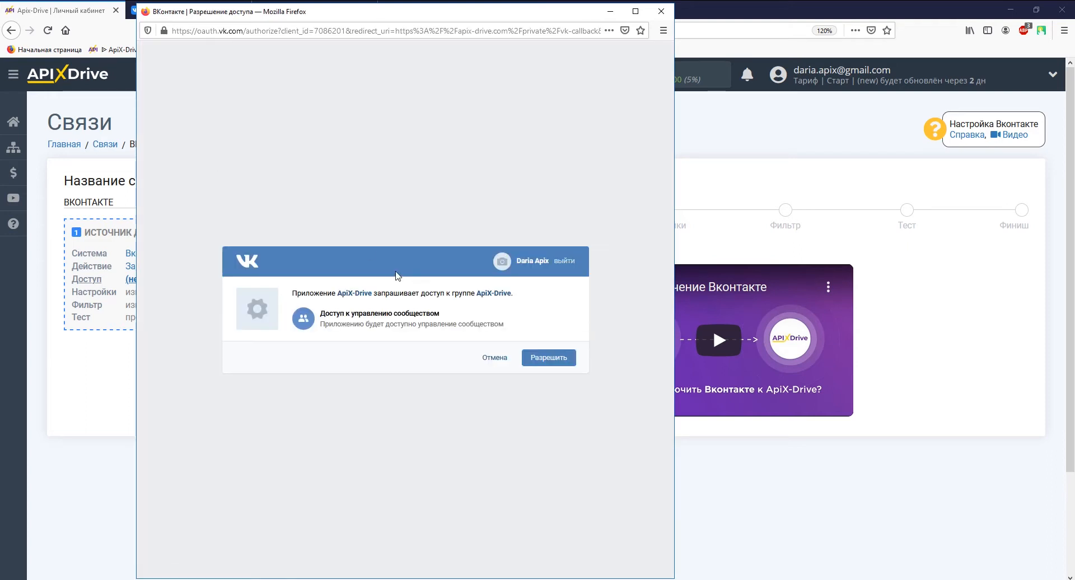
{"action": "left_click", "coordinate": [537, 358]}
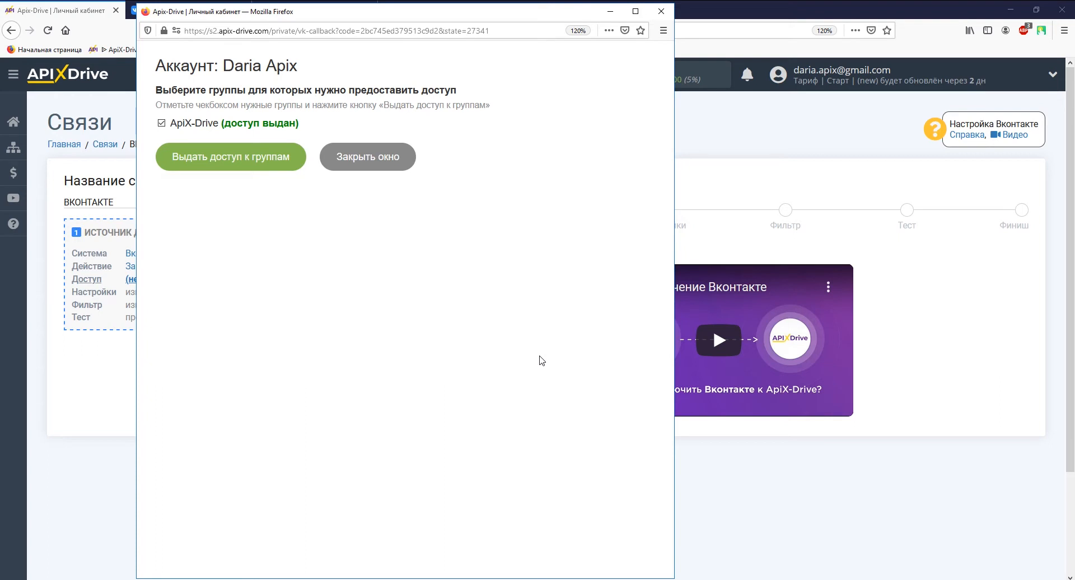
{"action": "left_click", "coordinate": [366, 161]}
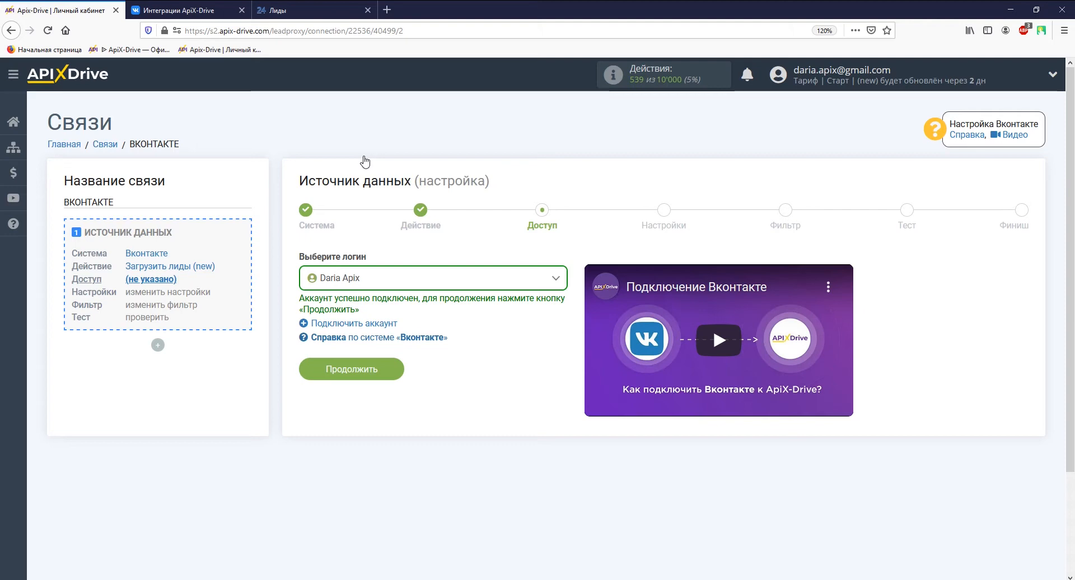
Choose the ApiX-Drive group with all current and new forms auto-connected, then continue to filtering
{"action": "left_click", "coordinate": [376, 372]}
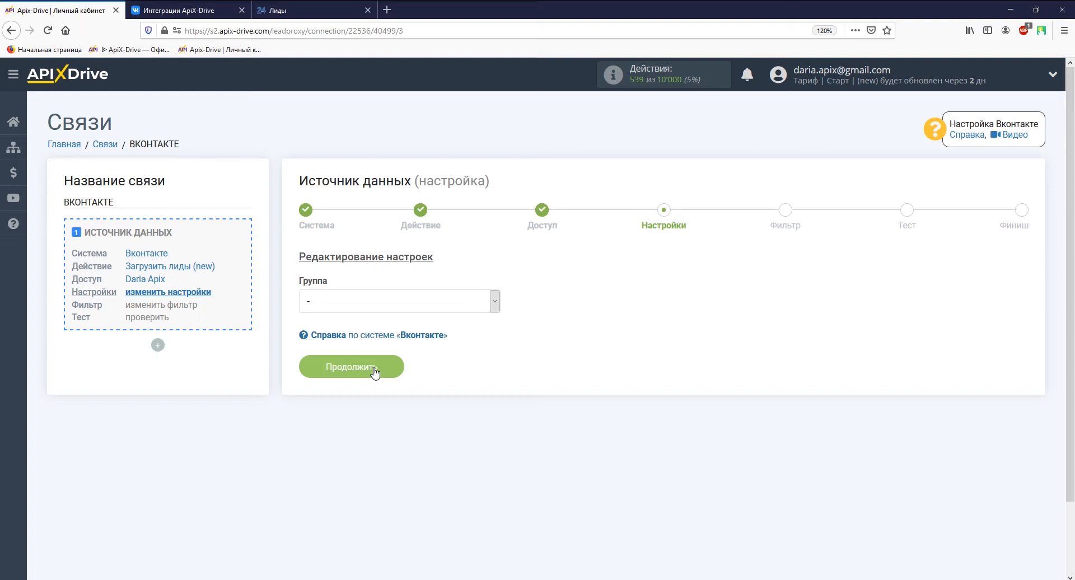
{"action": "left_click", "coordinate": [371, 299]}
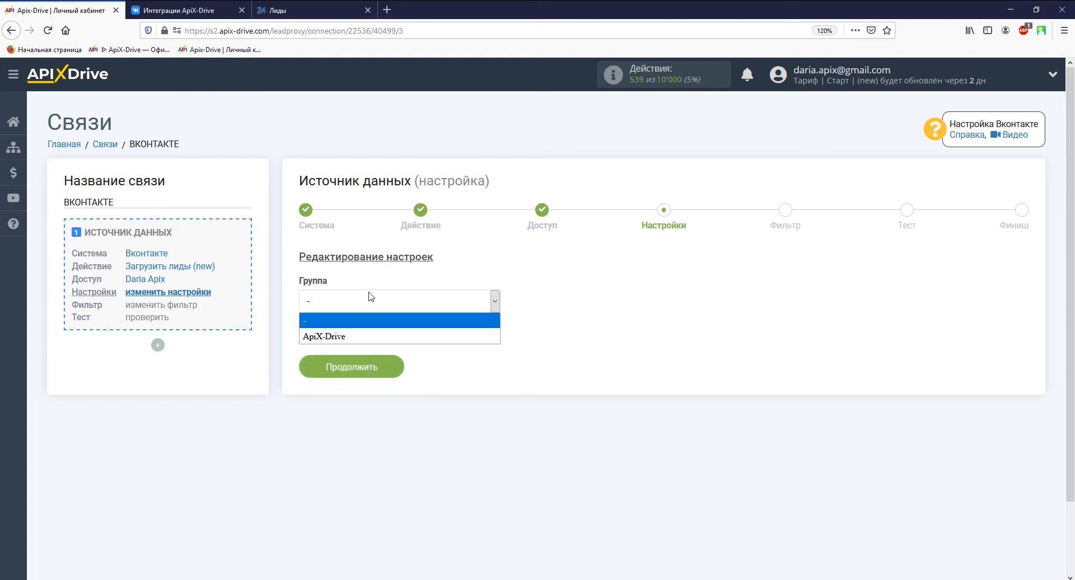
{"action": "left_click", "coordinate": [371, 337]}
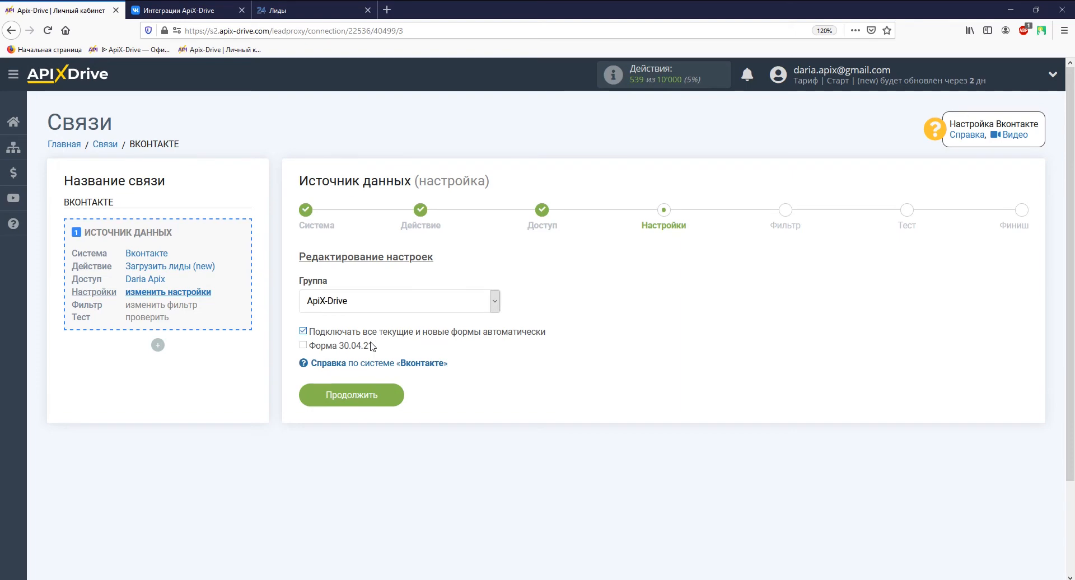
{"action": "left_click", "coordinate": [374, 397]}
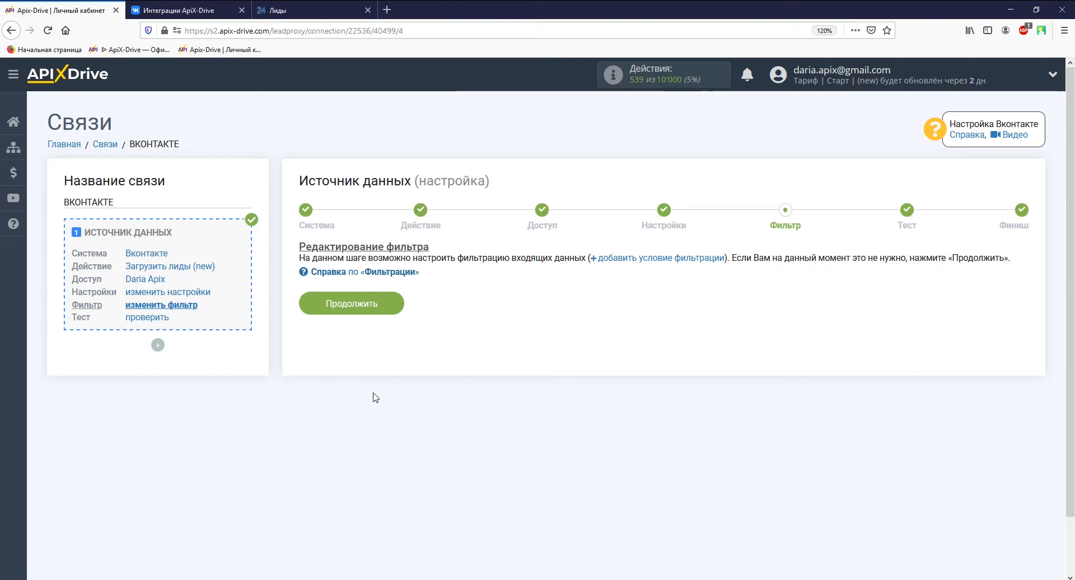
Skip the filter, accept the sample lead test data, and begin the data reception setup
{"action": "left_click", "coordinate": [371, 306]}
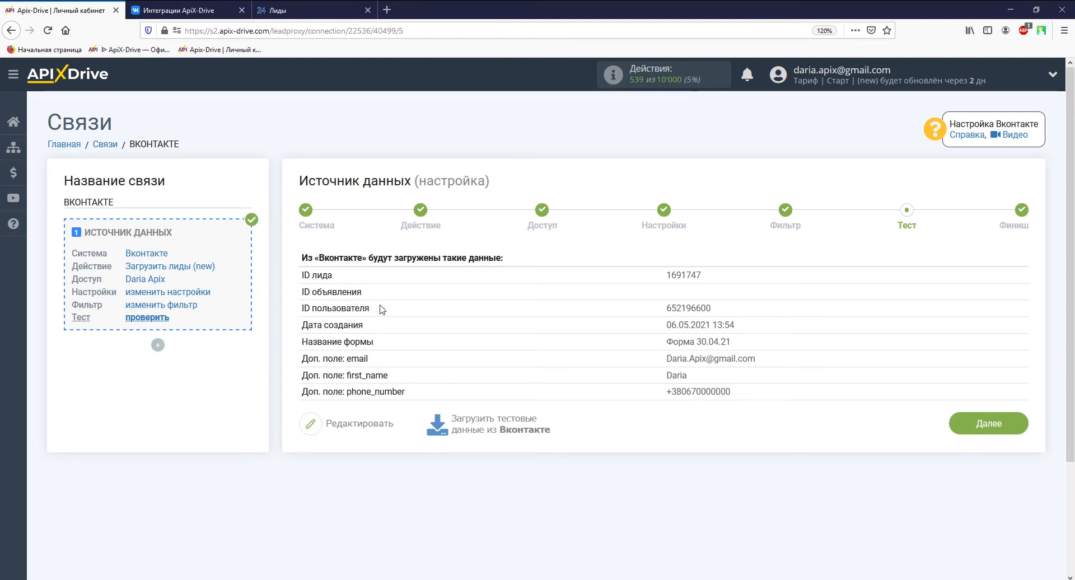
{"action": "left_click", "coordinate": [989, 434]}
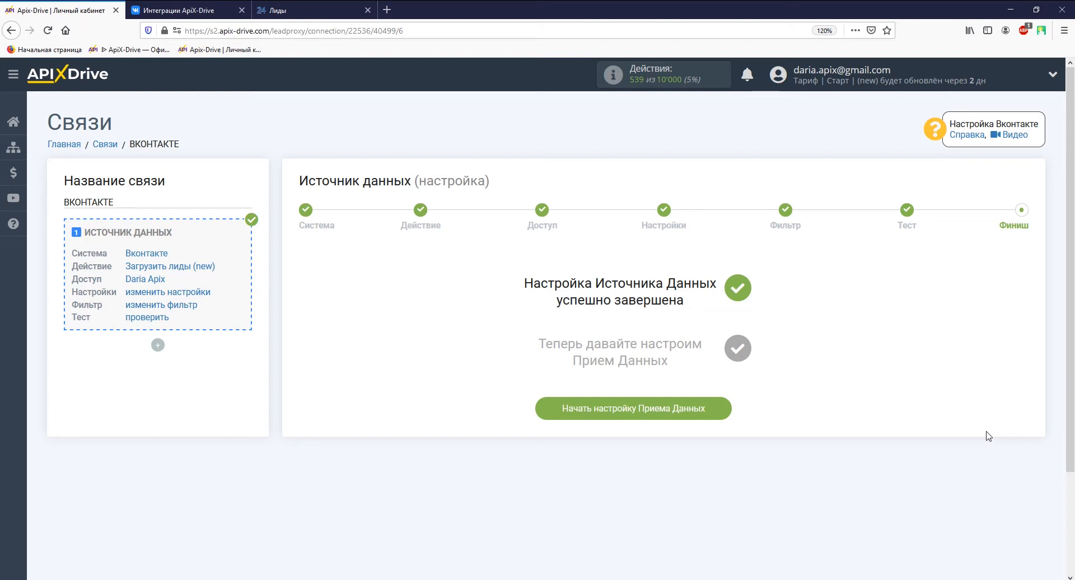
{"action": "left_click", "coordinate": [683, 414]}
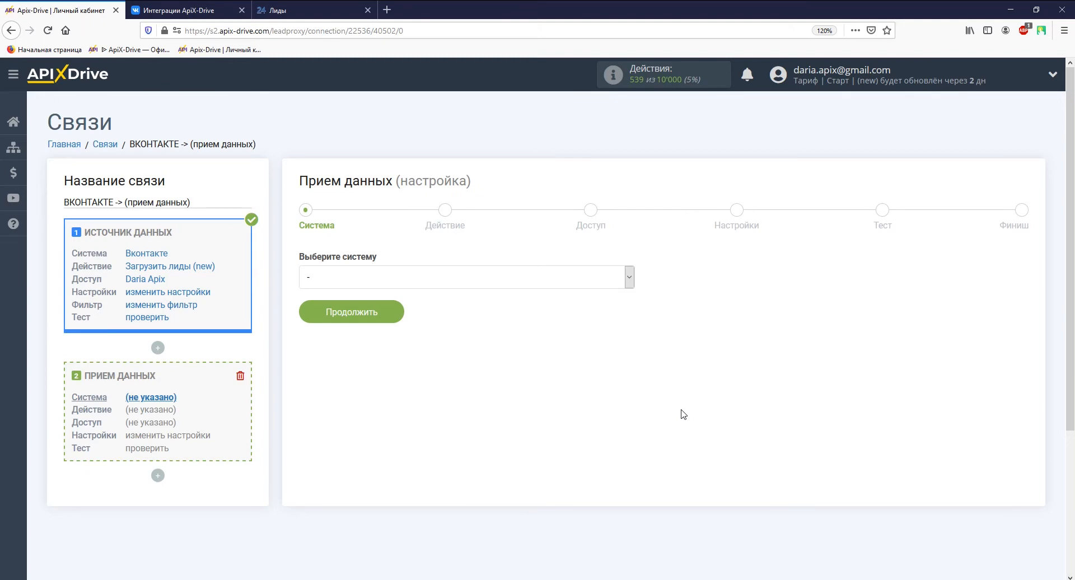
Set Битрикс24 as the receiver with action 'Отправка лидов' and open its account connection form
{"action": "left_click", "coordinate": [628, 285]}
{"action": "left_click_drag", "start_coordinate": [630, 297], "coordinate": [629, 552]}
{"action": "left_click", "coordinate": [584, 463]}
{"action": "left_click", "coordinate": [389, 315]}
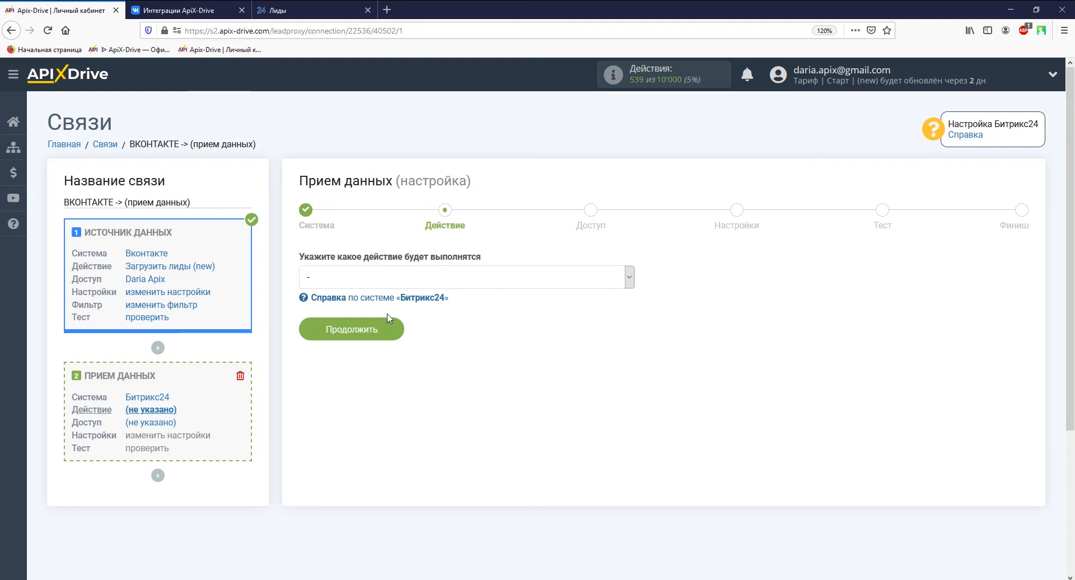
{"action": "left_click", "coordinate": [391, 277]}
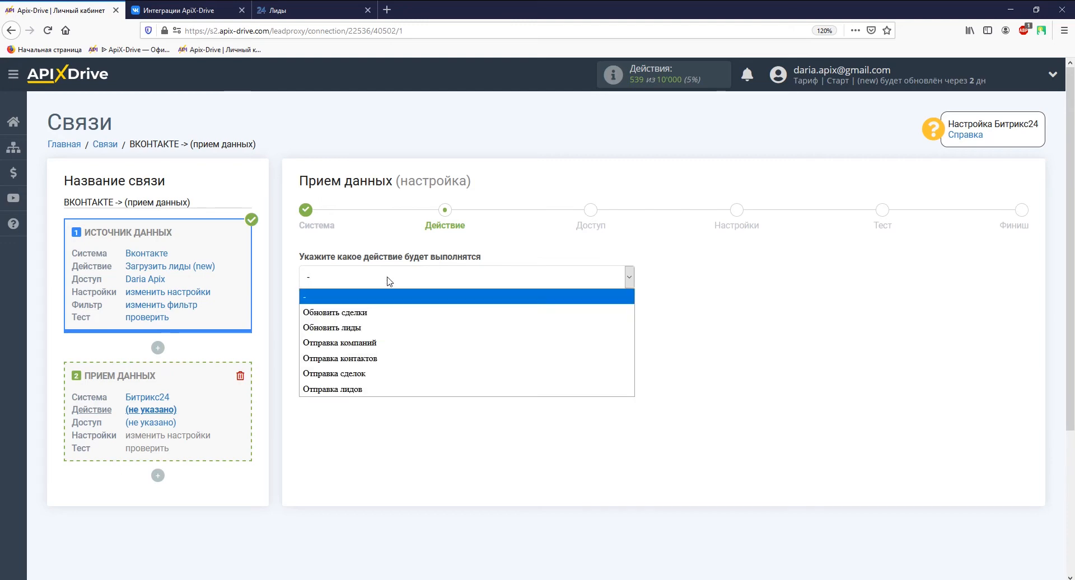
{"action": "left_click", "coordinate": [390, 389]}
{"action": "left_click", "coordinate": [384, 334]}
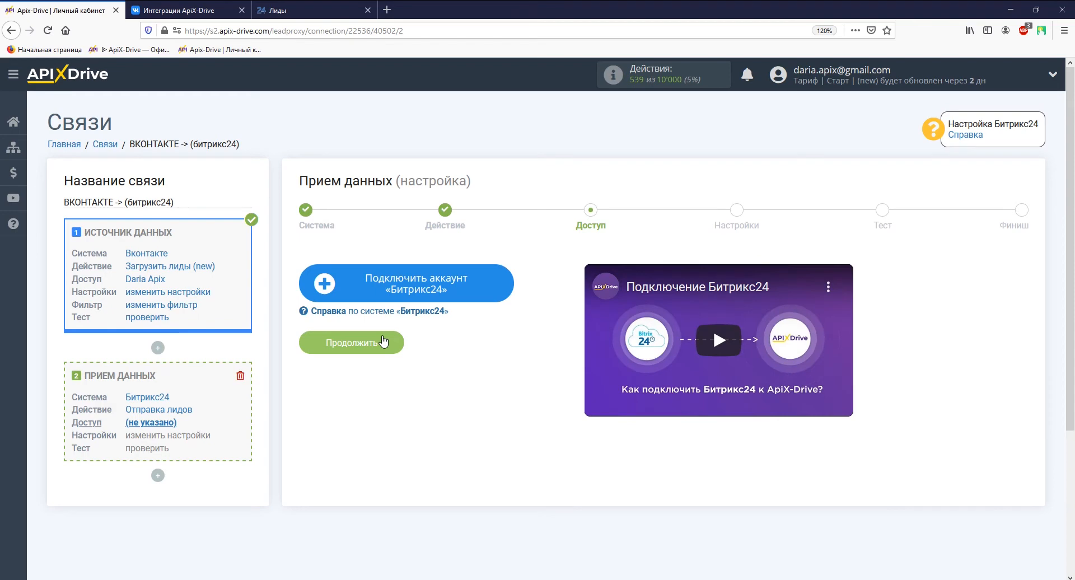
{"action": "left_click", "coordinate": [353, 281]}
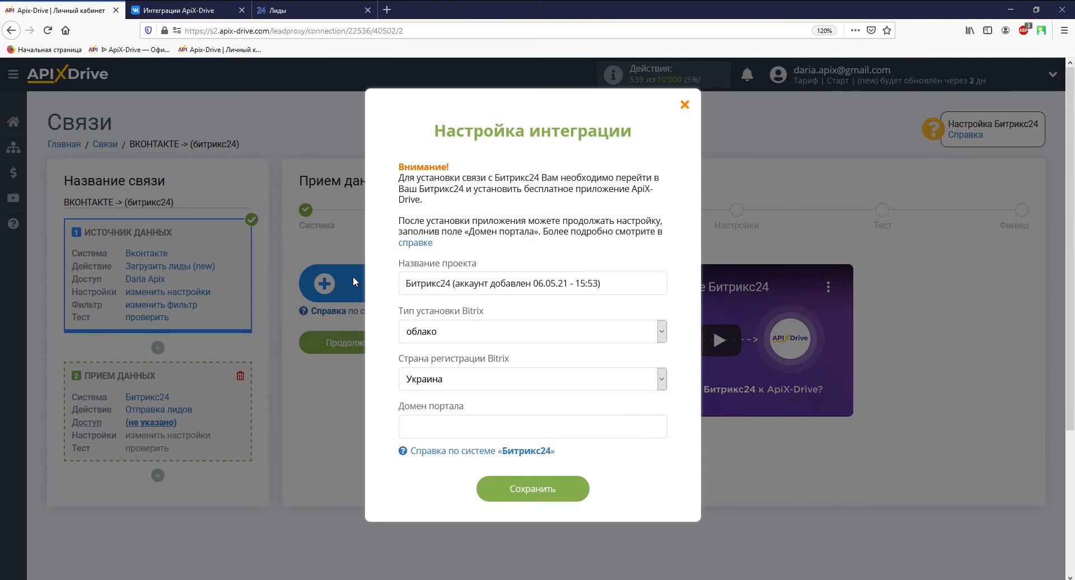
Keep cloud installation type and Украина as registration country, then switch to the Bitrix24 Лиды tab
{"action": "left_click", "coordinate": [433, 327]}
{"action": "left_click", "coordinate": [433, 327]}
{"action": "left_click", "coordinate": [447, 381]}
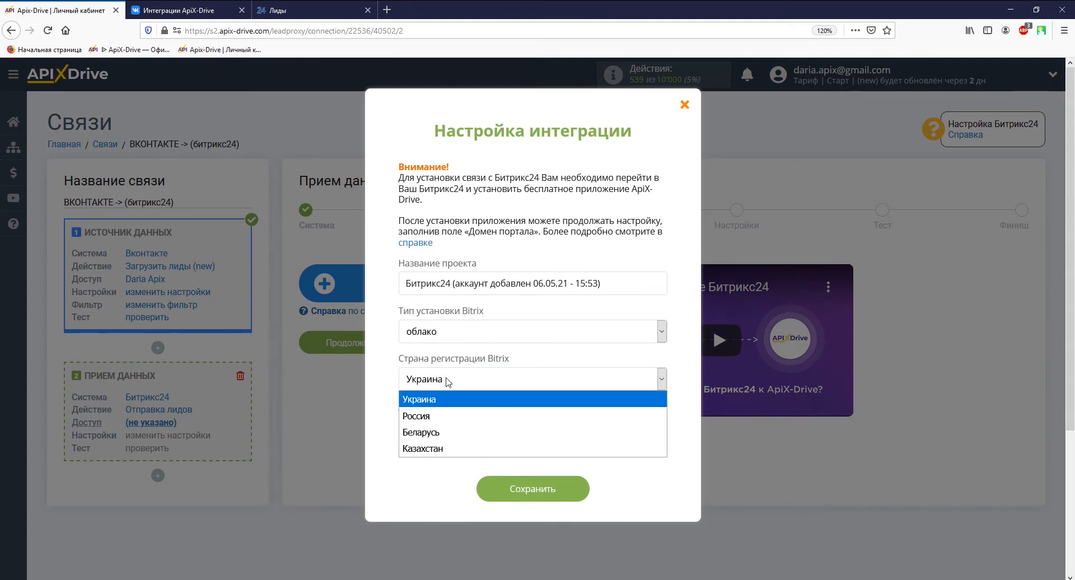
{"action": "left_click", "coordinate": [448, 382]}
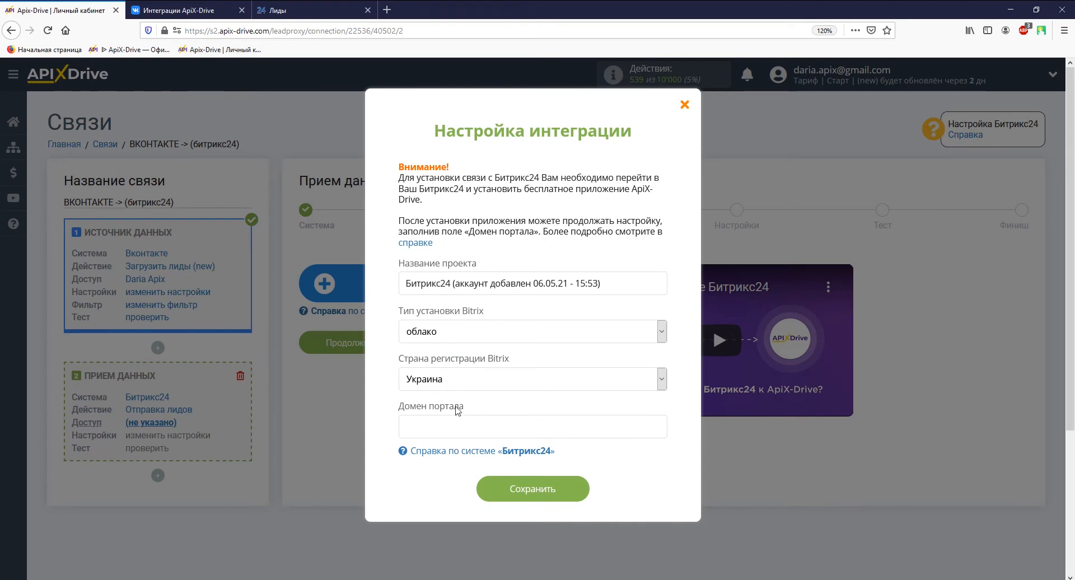
{"action": "left_click", "coordinate": [315, 12]}
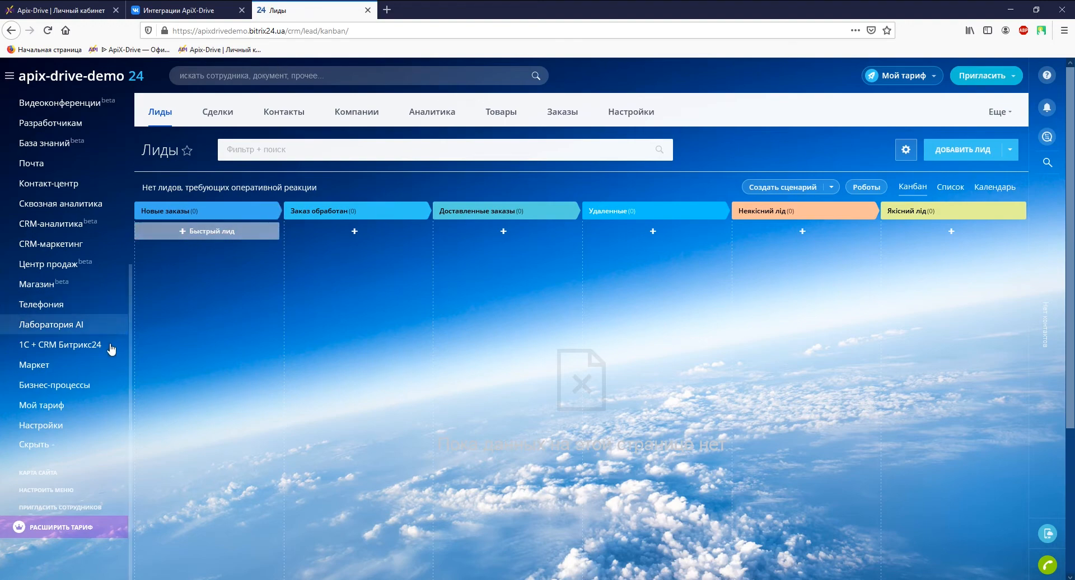
Search Маркет for 'apix-drive' and install the ApiX-Drive app, accepting both agreements
{"action": "left_click", "coordinate": [101, 365]}
{"action": "type", "text": "apix-drive"}
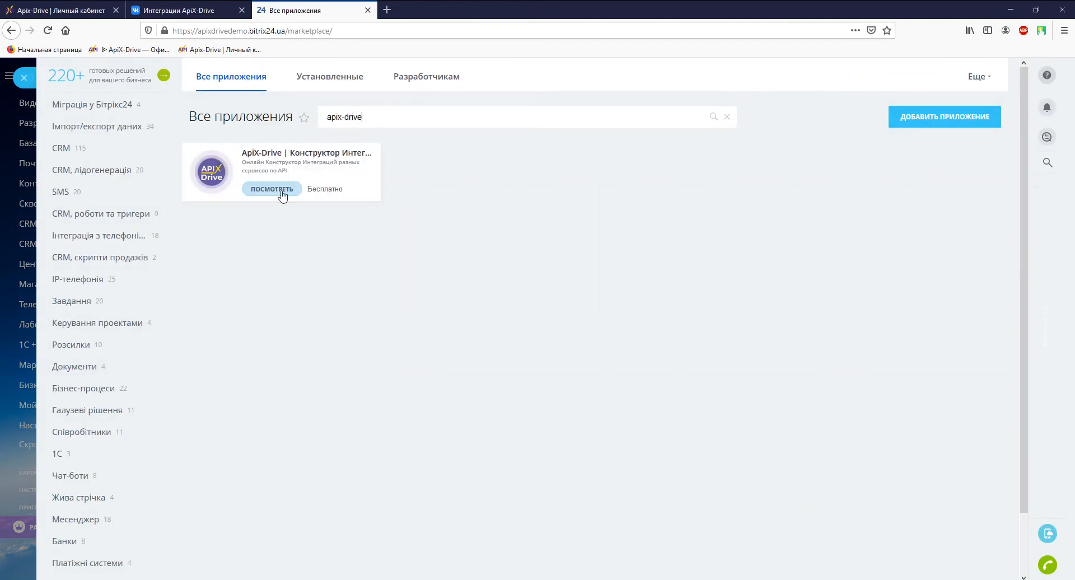
{"action": "left_click", "coordinate": [283, 193]}
{"action": "left_click", "coordinate": [212, 157]}
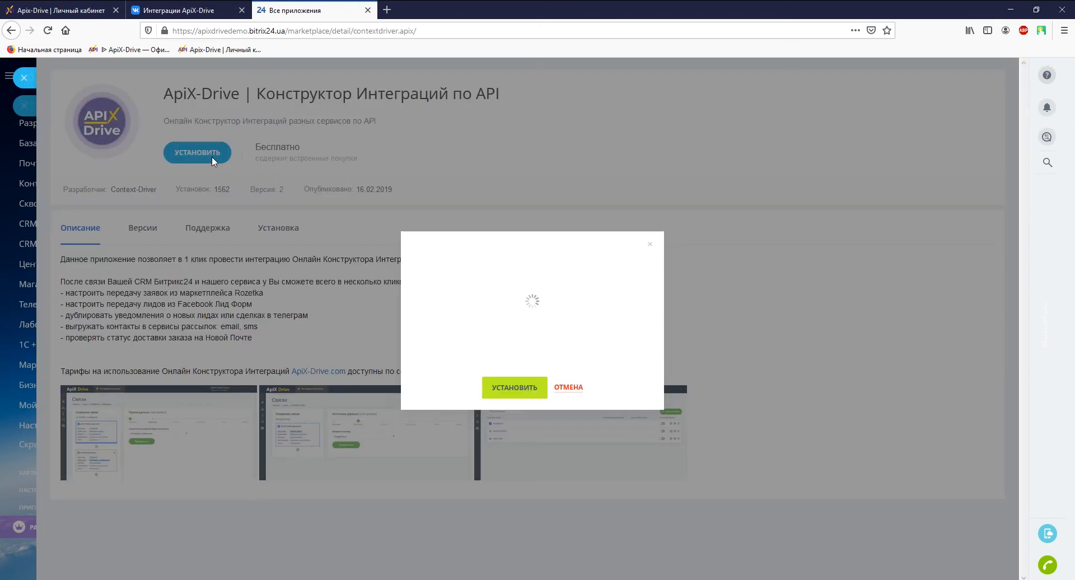
{"action": "left_click", "coordinate": [424, 395]}
{"action": "left_click", "coordinate": [424, 410]}
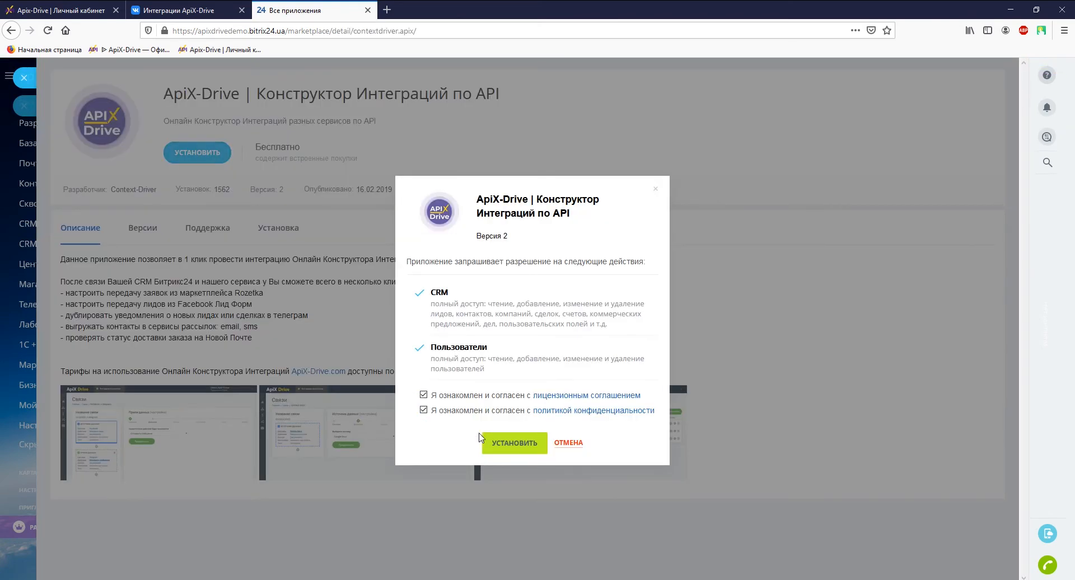
{"action": "left_click", "coordinate": [491, 444]}
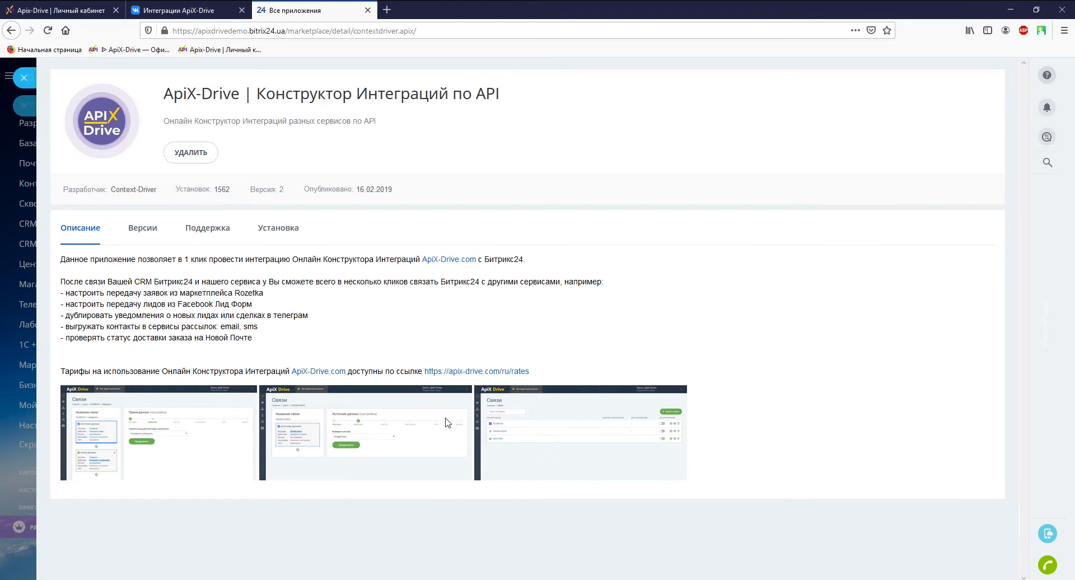
Reload the marketplace and select the portal domain in the address bar
{"action": "left_click", "coordinate": [25, 78]}
{"action": "left_click", "coordinate": [48, 31]}
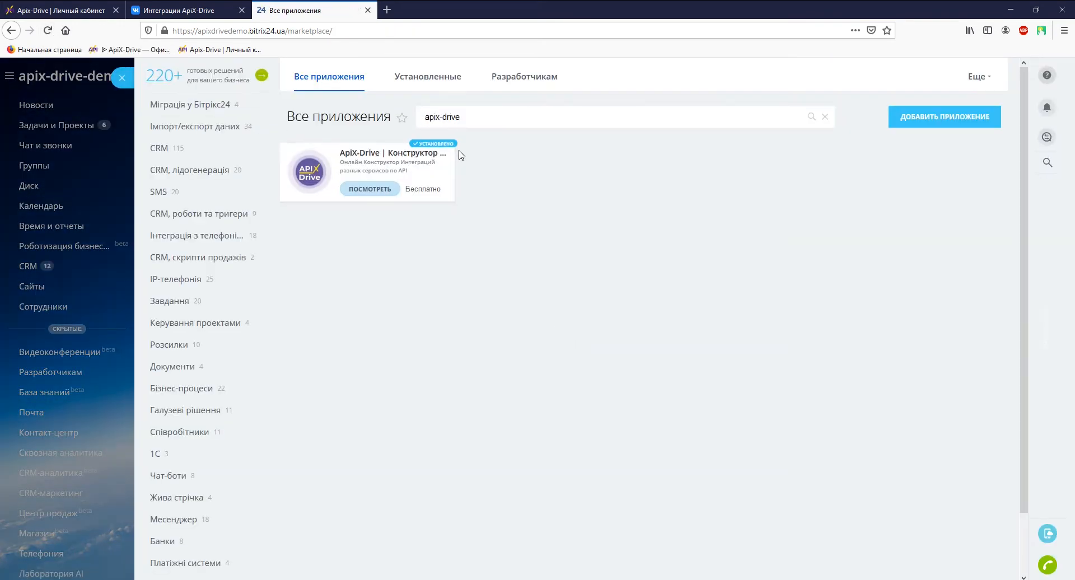
{"action": "left_click_drag", "start_coordinate": [198, 31], "coordinate": [287, 32]}
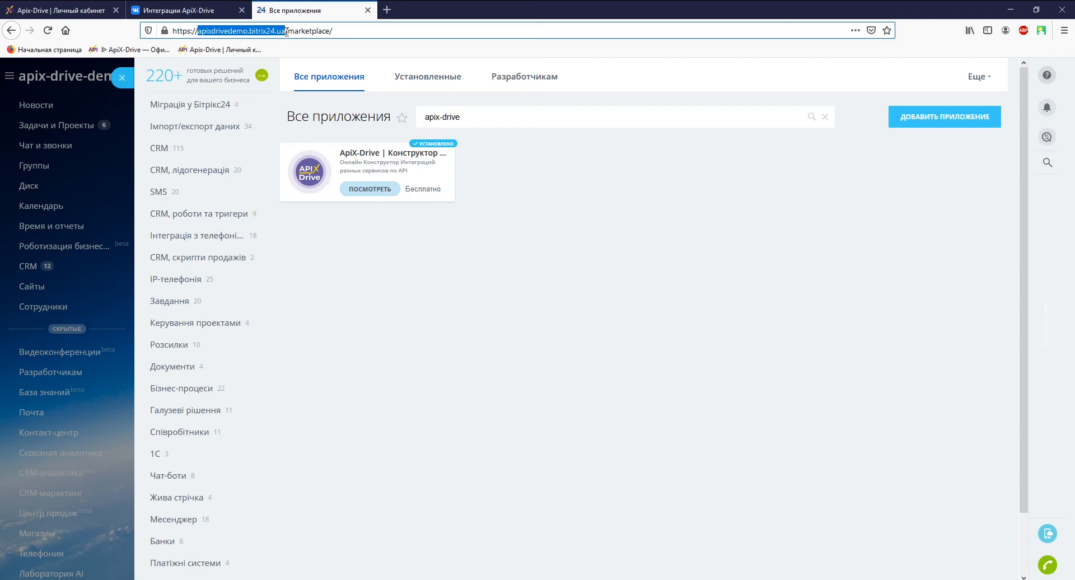
Copy the Bitrix24 portal domain into ApiX-Drive's Домен портала field and save it
{"action": "right_click", "coordinate": [287, 32]}
{"action": "left_click", "coordinate": [302, 79]}
{"action": "left_click", "coordinate": [79, 9]}
{"action": "left_click", "coordinate": [421, 426]}
{"action": "right_click", "coordinate": [420, 423]}
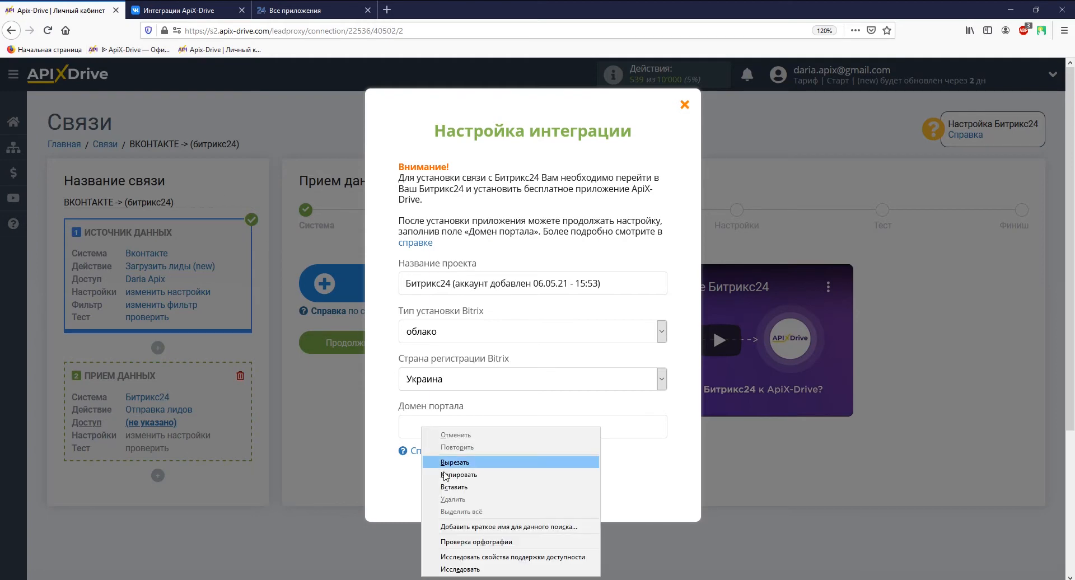
{"action": "left_click", "coordinate": [448, 478]}
{"action": "left_click", "coordinate": [492, 489]}
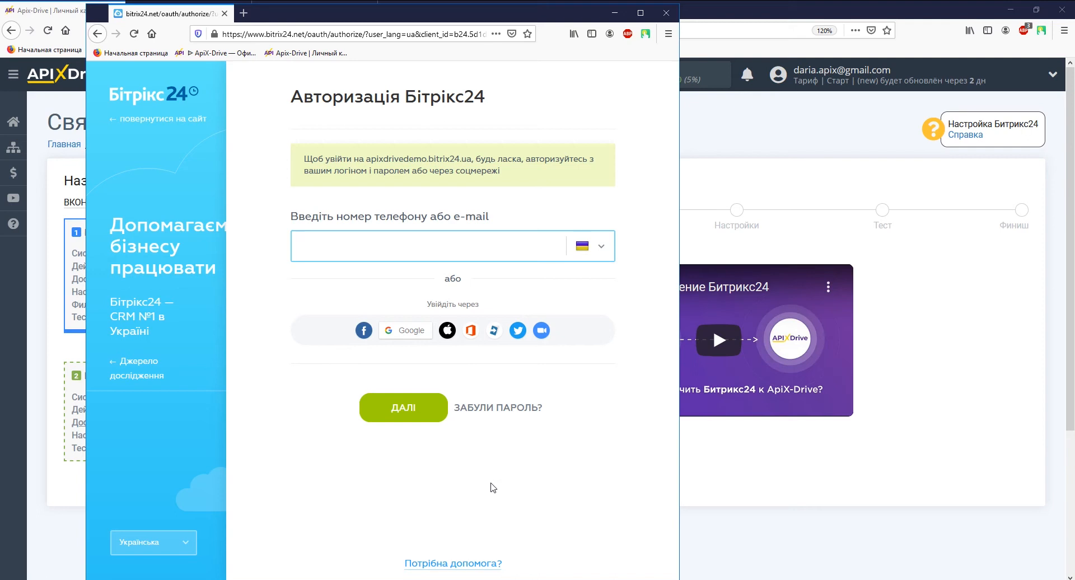
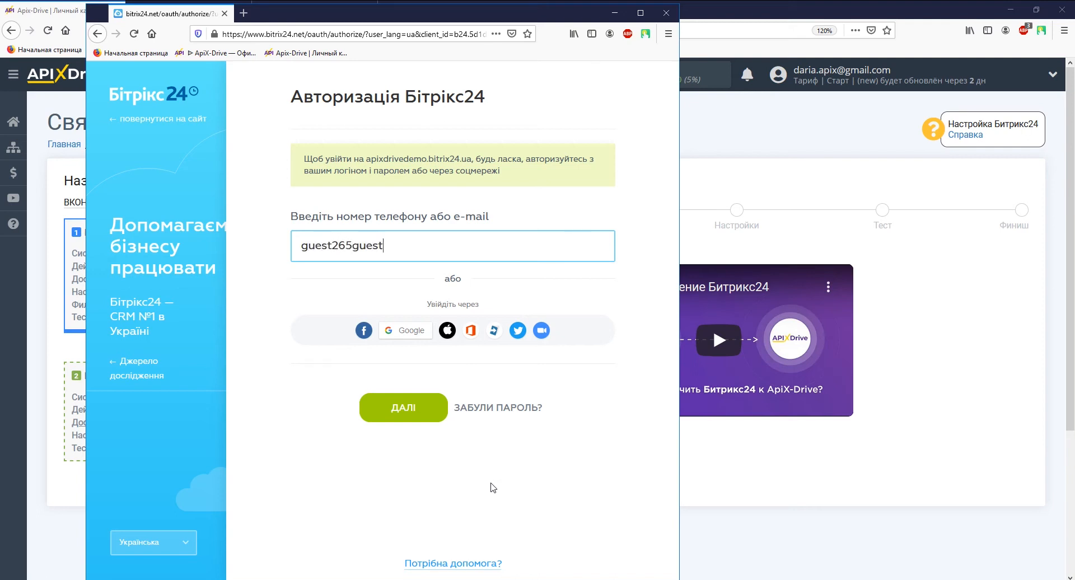
Sign in to Bitrix24 in the authorization popup with the account e-mail and password
{"action": "key", "text": "Return"}
{"action": "type", "text": "•••••••••••"}
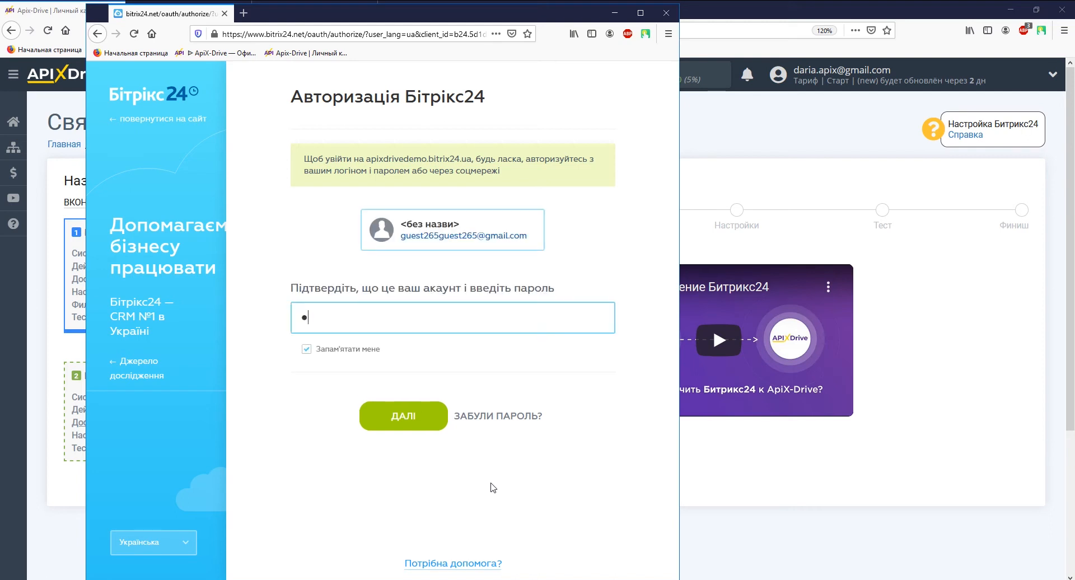
{"action": "type", "text": "••••"}
{"action": "left_click", "coordinate": [414, 415]}
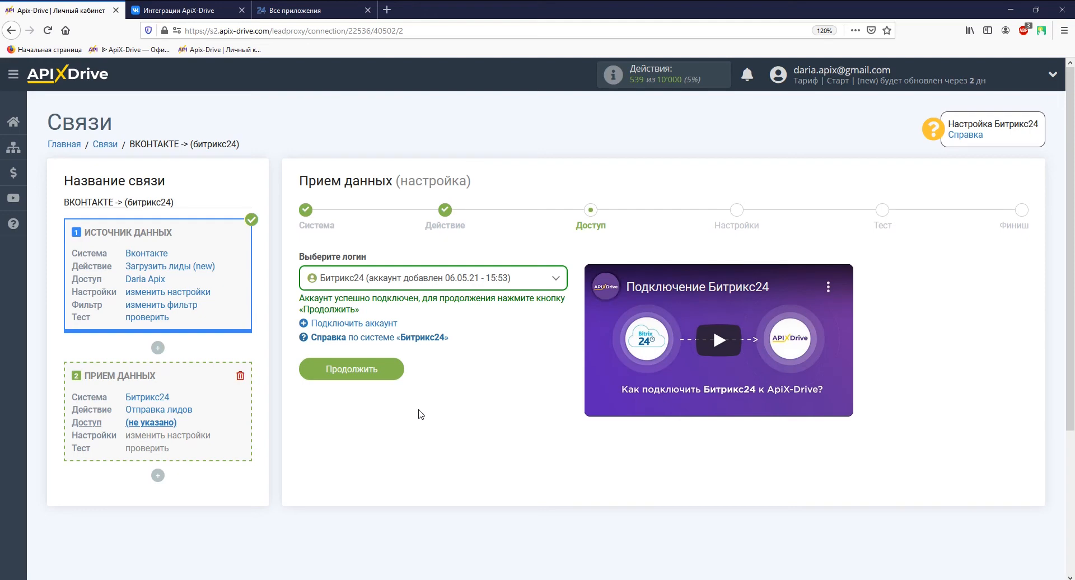
On the lead settings step, set the Bitrix24 lead status to Новые заказы
{"action": "left_click", "coordinate": [369, 370]}
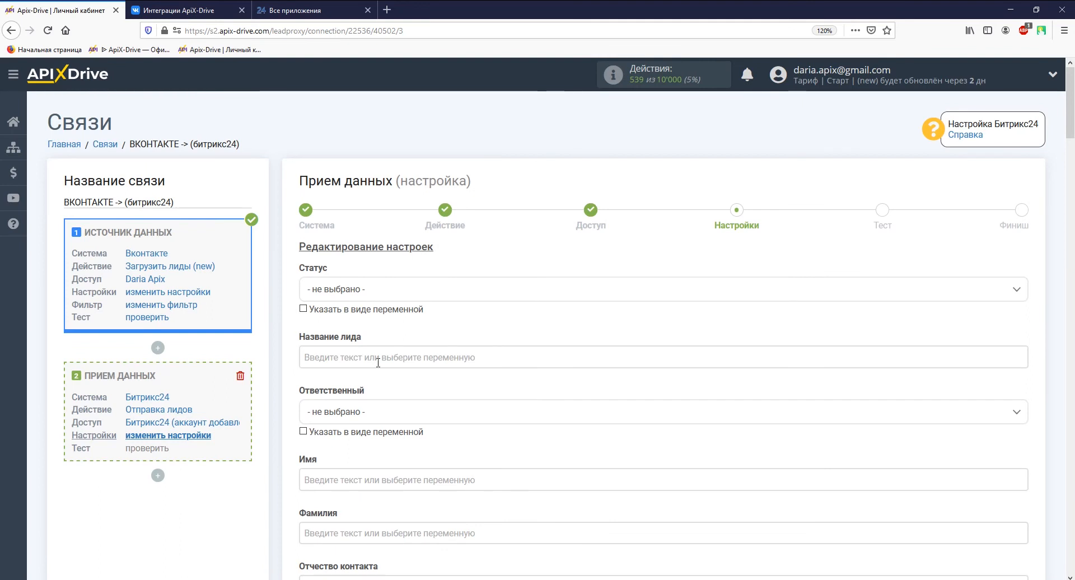
{"action": "left_click", "coordinate": [378, 289]}
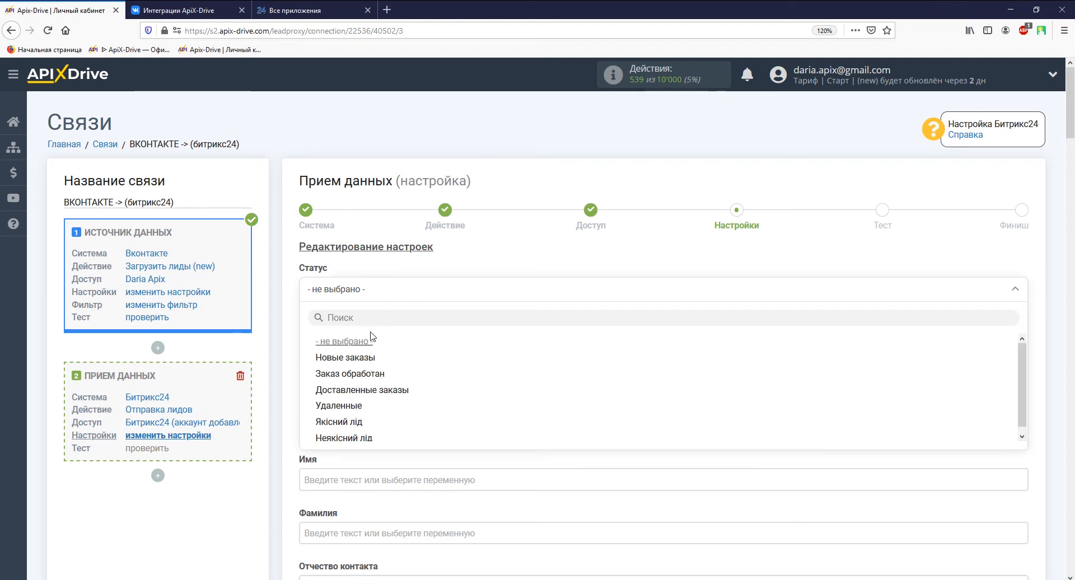
{"action": "left_click", "coordinate": [366, 358]}
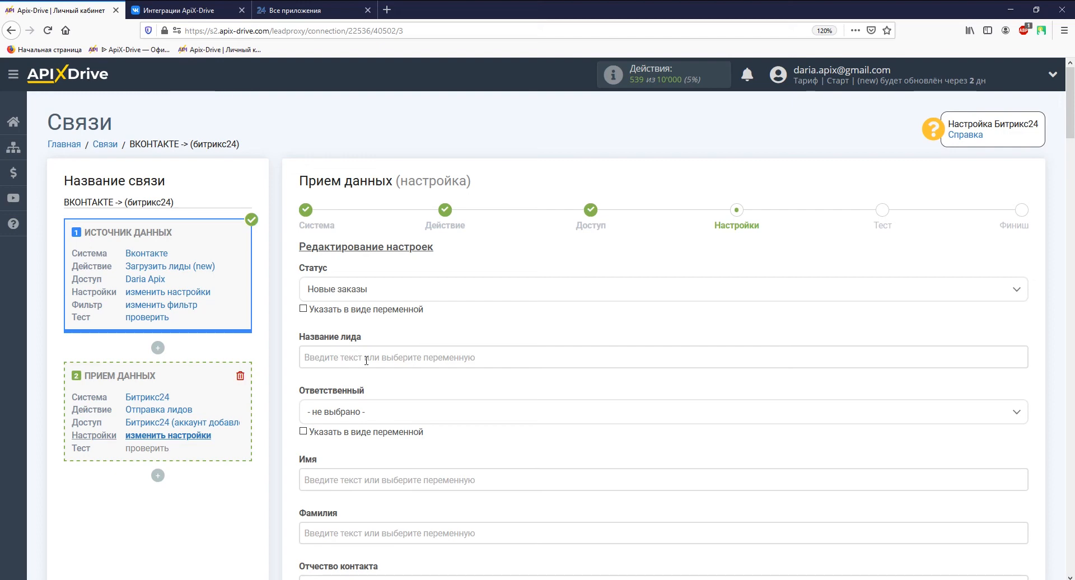
Make the lead title 'Данные из форм Вконтакте' followed by the Дата and Время variables
{"action": "left_click", "coordinate": [367, 358]}
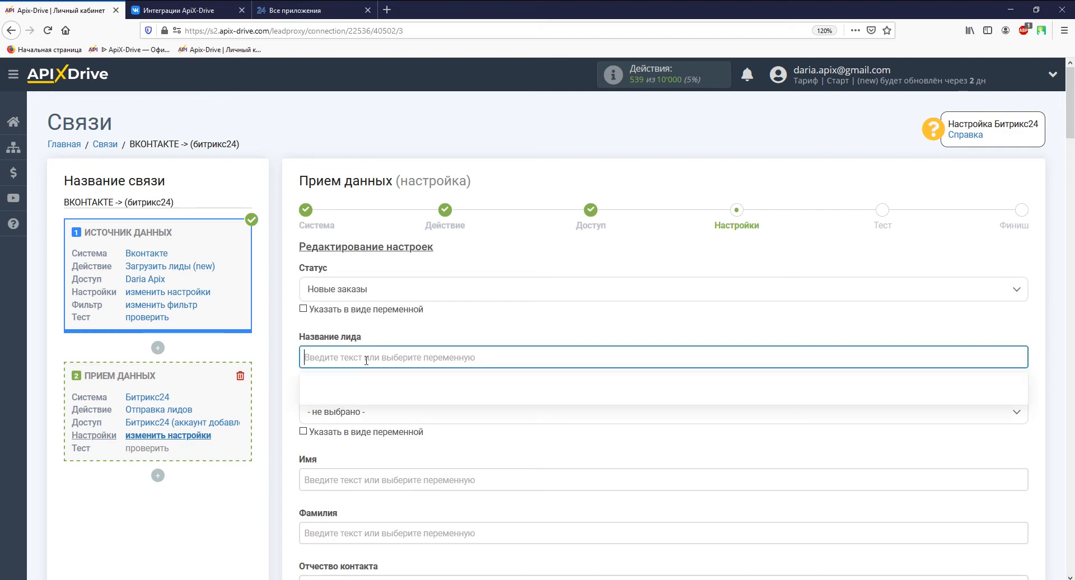
{"action": "left_click", "coordinate": [367, 274]}
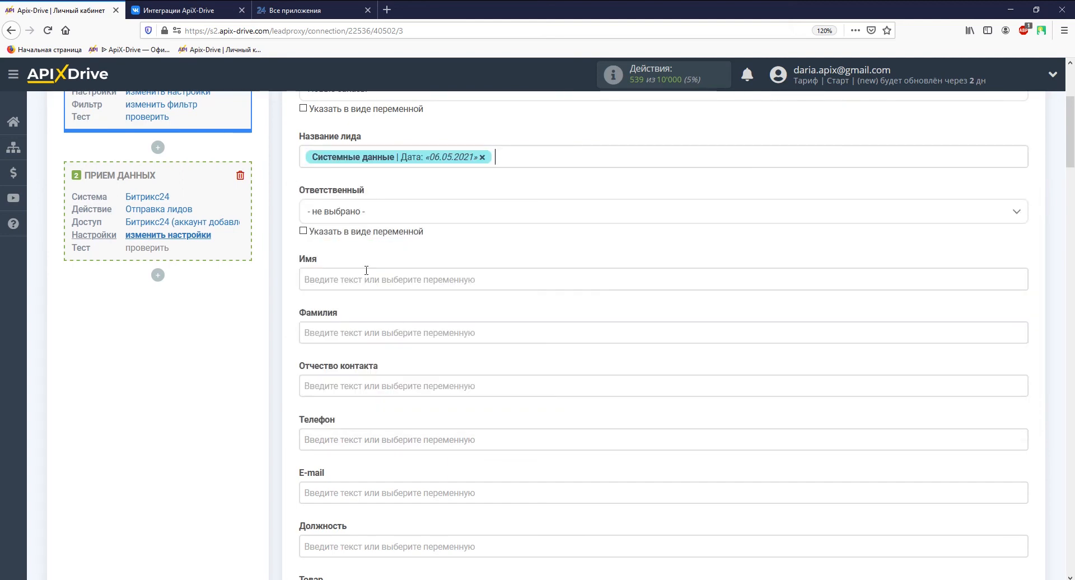
{"action": "left_click", "coordinate": [496, 157]}
{"action": "left_click", "coordinate": [386, 287]}
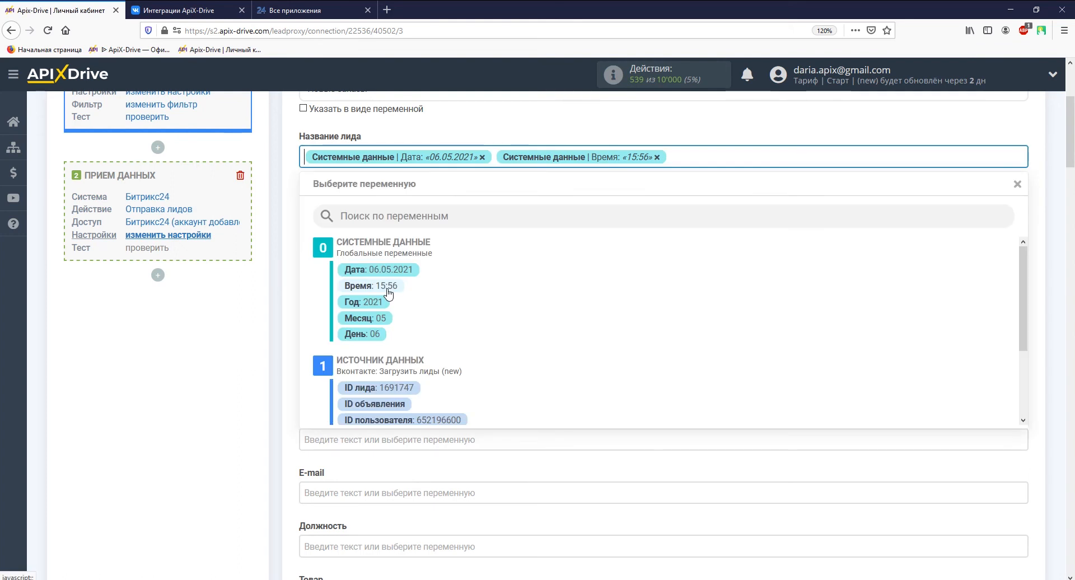
{"action": "type", "text": "Данные из форм Вконтакте"}
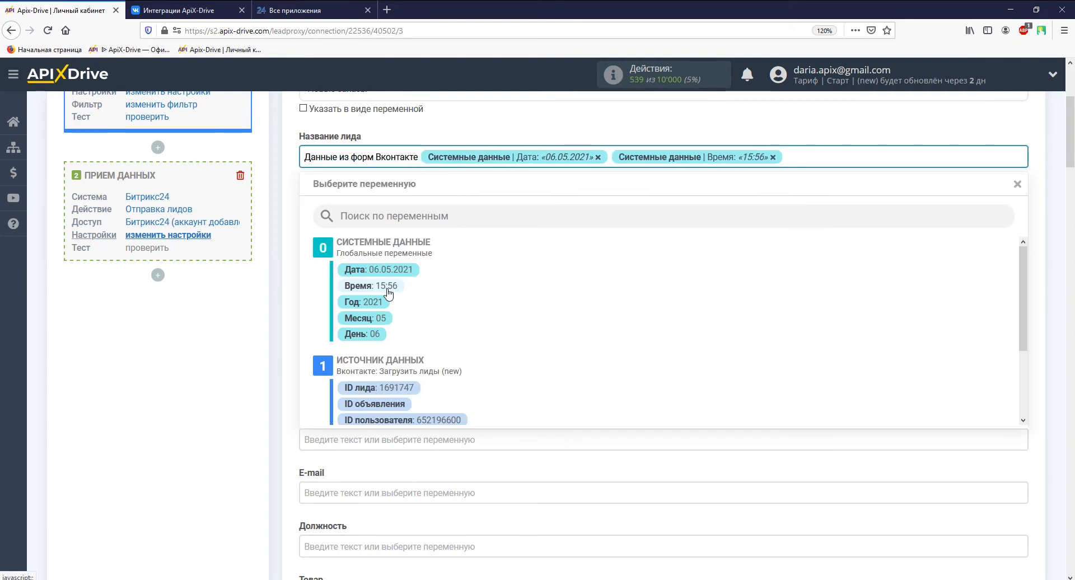
{"action": "left_click", "coordinate": [287, 338]}
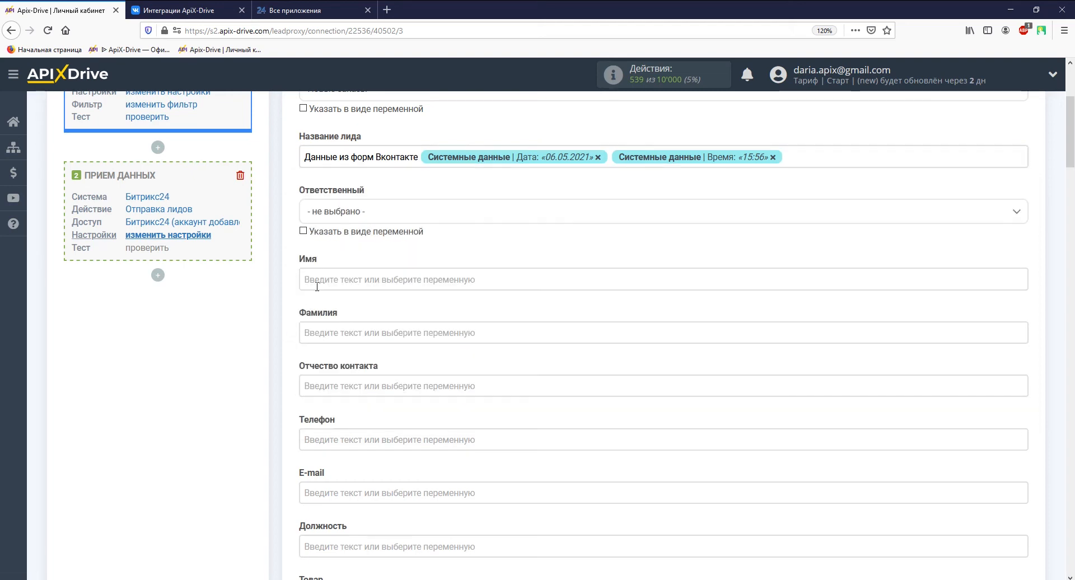
Map VK first_name to the Имя field and phone_number to Телефон
{"action": "left_click", "coordinate": [317, 280]}
{"action": "scroll", "coordinate": [317, 280], "scroll_direction": "down", "scroll_amount": 2}
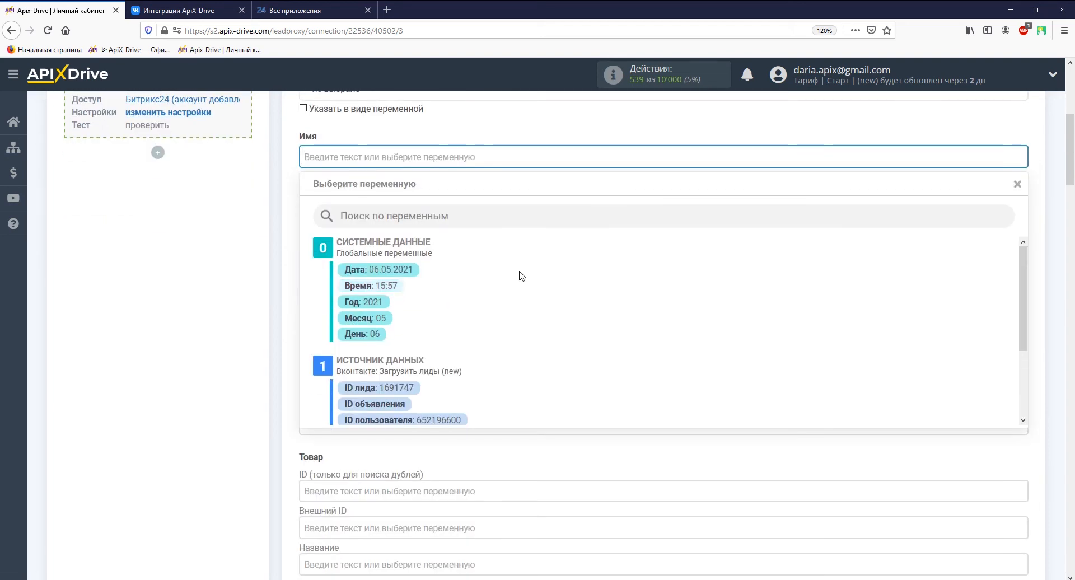
{"action": "left_click_drag", "start_coordinate": [1023, 297], "coordinate": [1023, 361]}
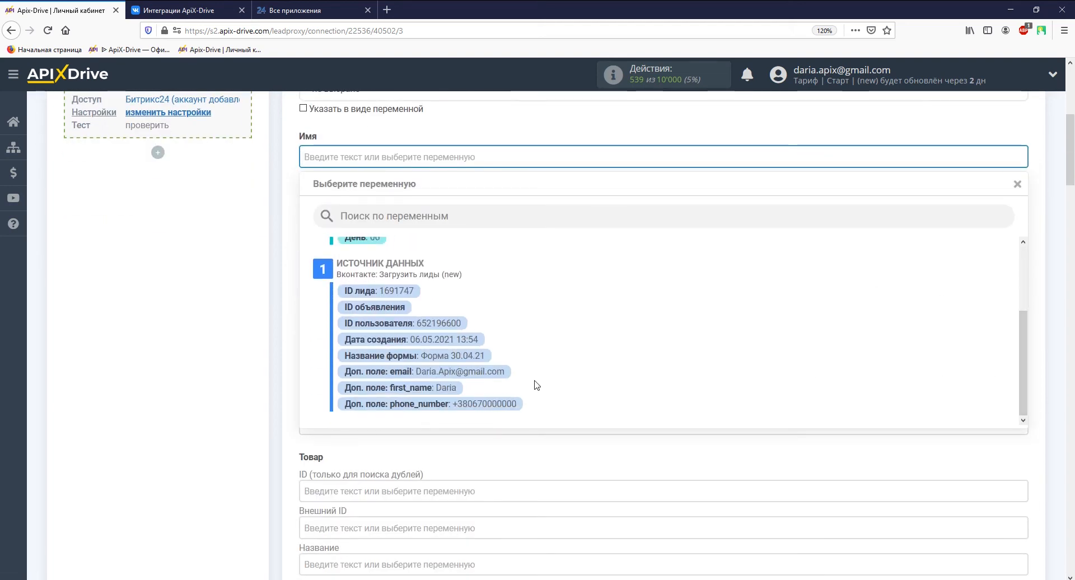
{"action": "left_click", "coordinate": [454, 388]}
{"action": "left_click", "coordinate": [442, 336]}
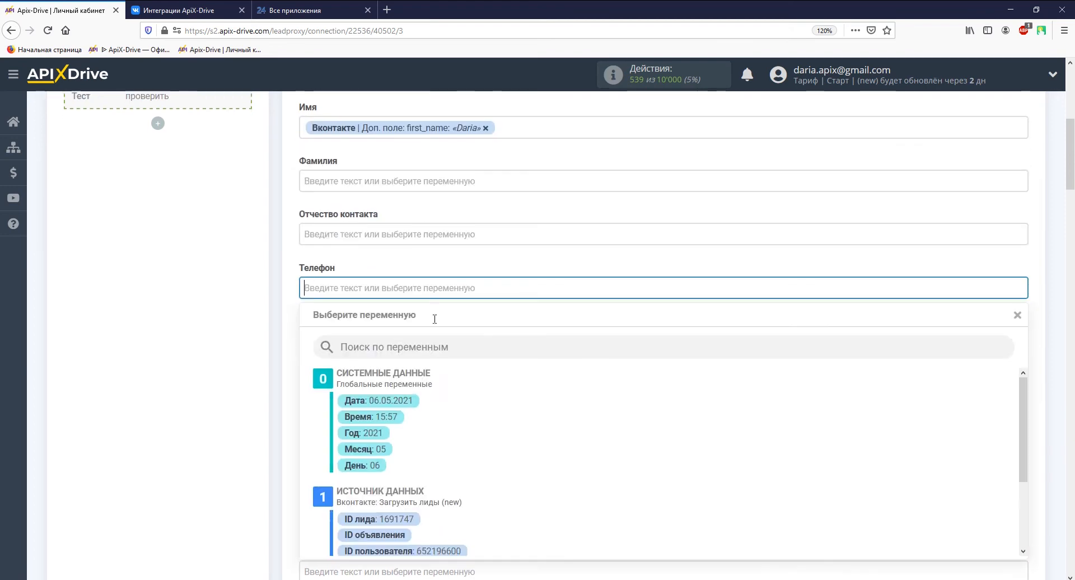
{"action": "left_click_drag", "start_coordinate": [1023, 344], "coordinate": [1024, 413]}
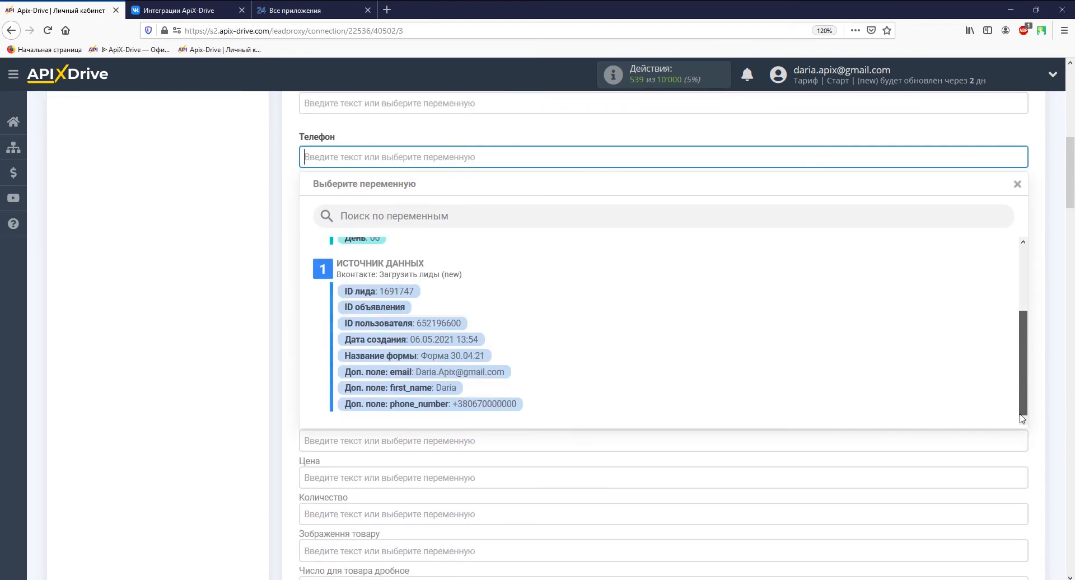
{"action": "left_click", "coordinate": [512, 403]}
Map VK email to E-mail and the form name to Таймлайн: Комментарий, then save the mapping
{"action": "left_click", "coordinate": [480, 207]}
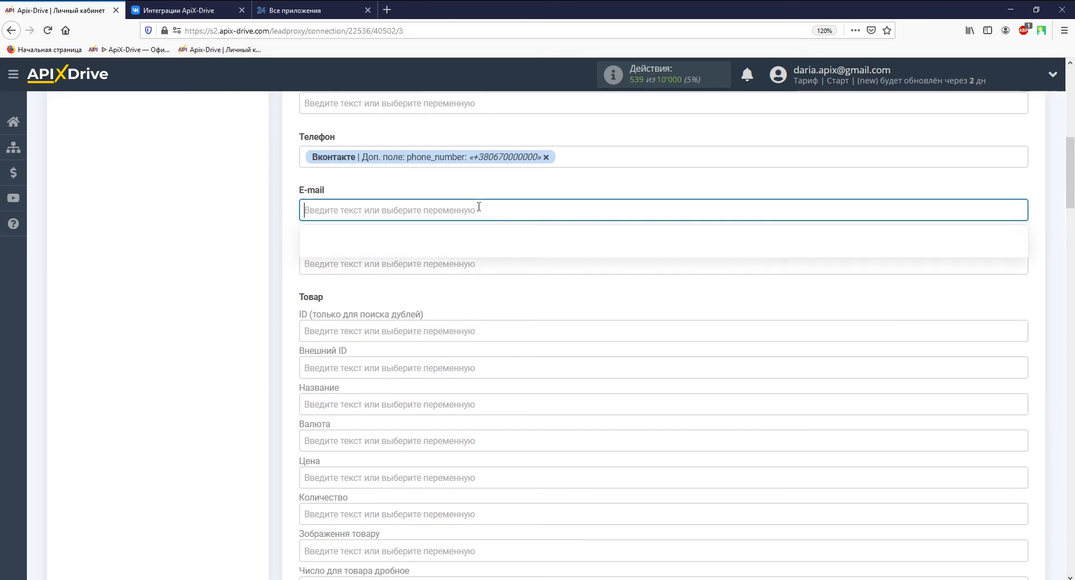
{"action": "left_click_drag", "start_coordinate": [1022, 313], "coordinate": [1022, 377]}
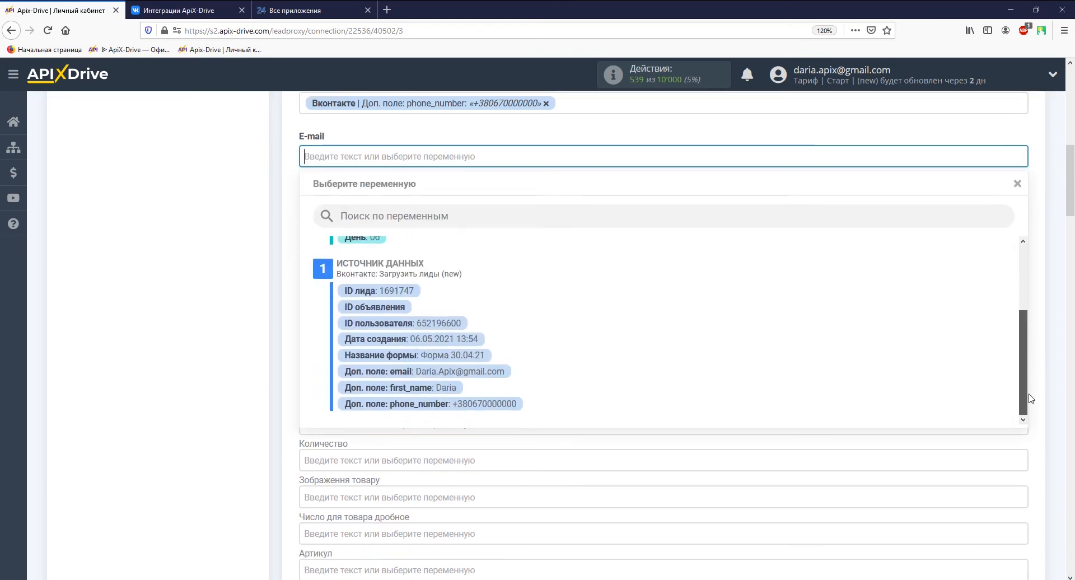
{"action": "left_click", "coordinate": [490, 370]}
{"action": "scroll", "coordinate": [490, 370], "scroll_direction": "down", "scroll_amount": 5}
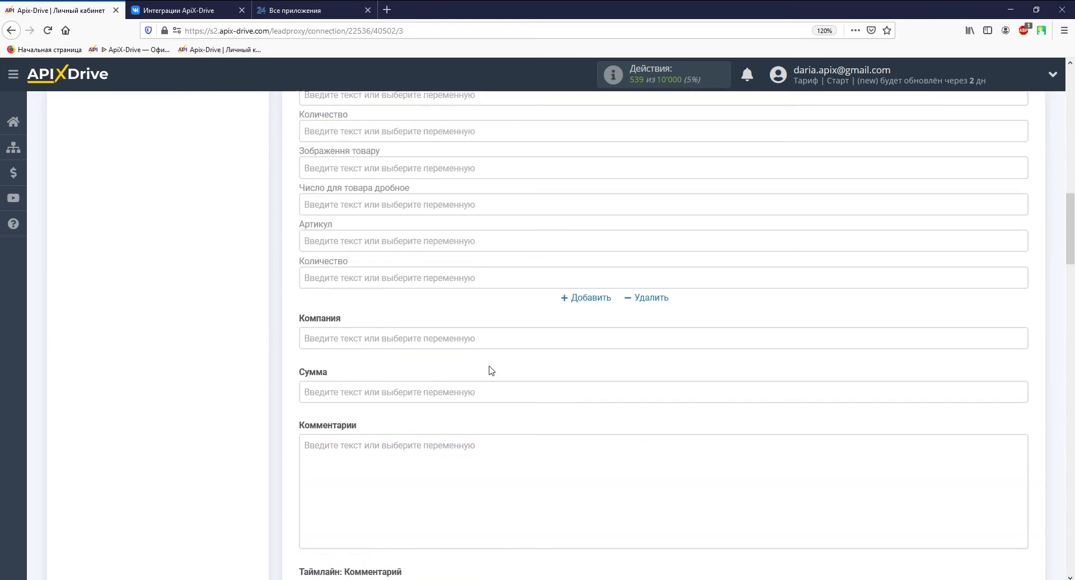
{"action": "scroll", "coordinate": [491, 371], "scroll_direction": "down", "scroll_amount": 4}
{"action": "left_click", "coordinate": [491, 404]}
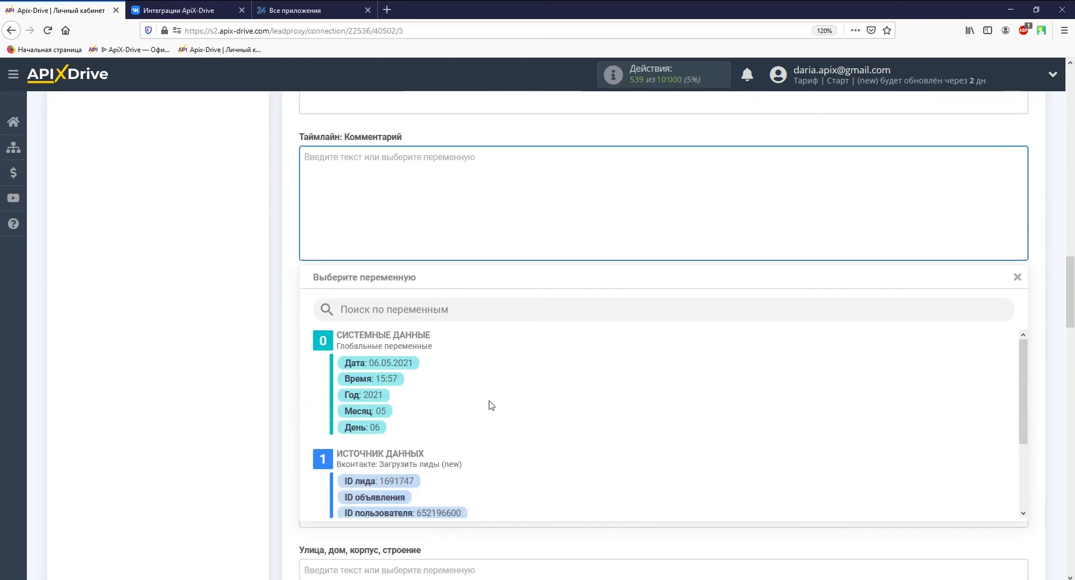
{"action": "left_click_drag", "start_coordinate": [1024, 408], "coordinate": [1024, 498]}
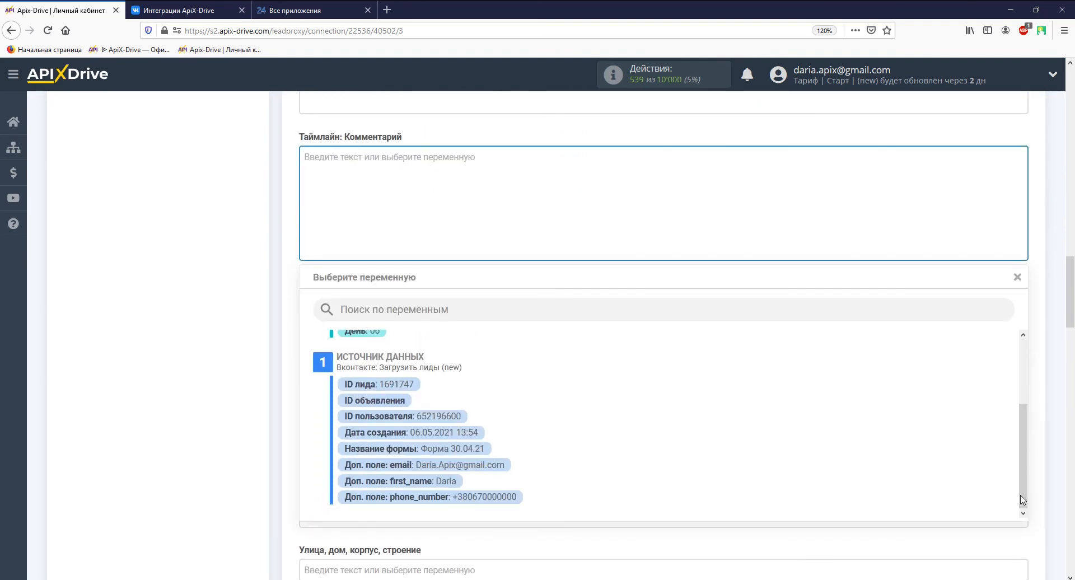
{"action": "left_click", "coordinate": [471, 449]}
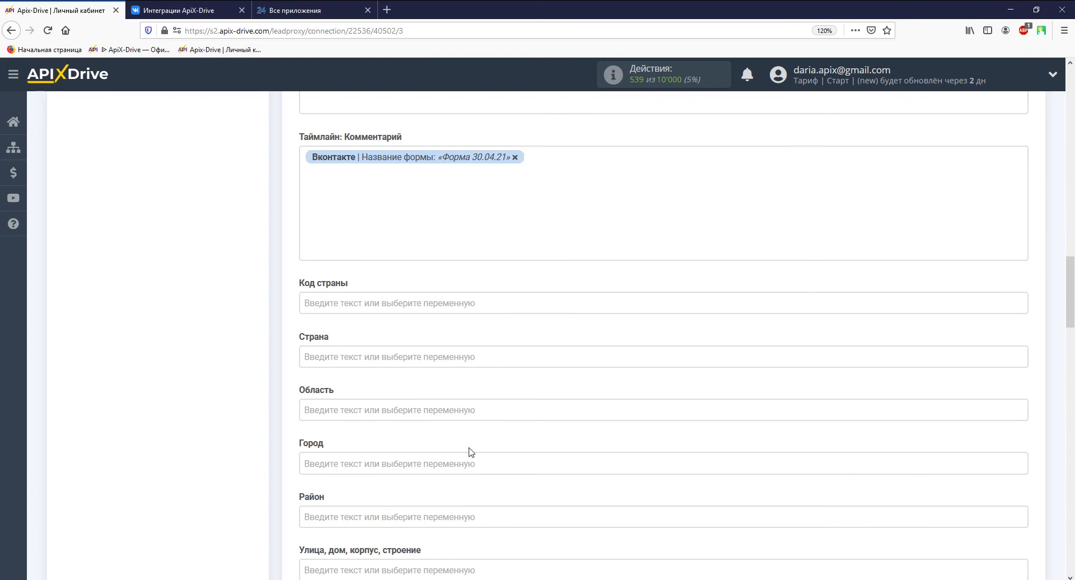
{"action": "scroll", "coordinate": [470, 453], "scroll_direction": "down", "scroll_amount": 15}
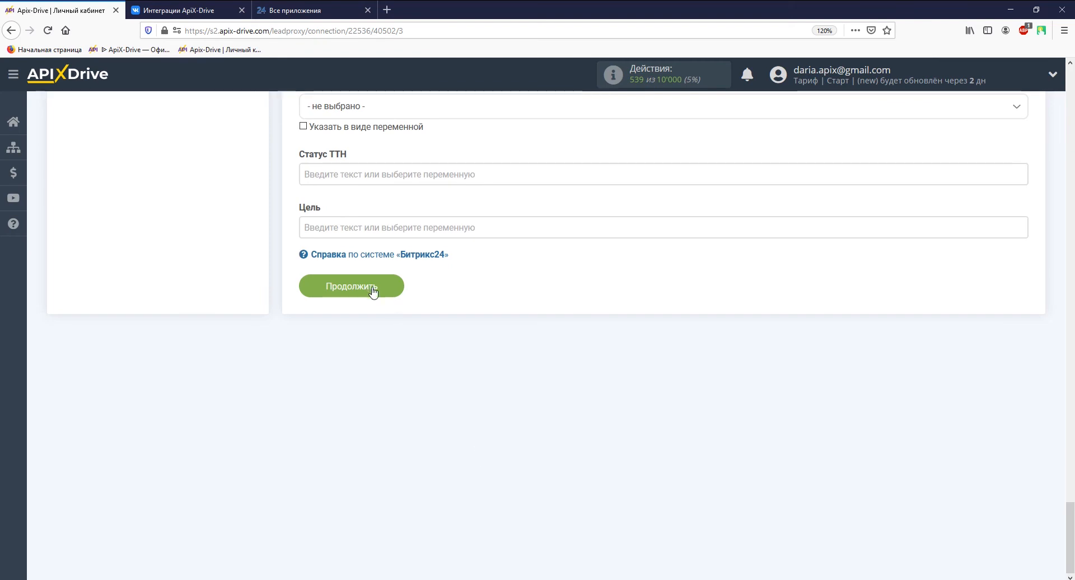
{"action": "left_click", "coordinate": [373, 289]}
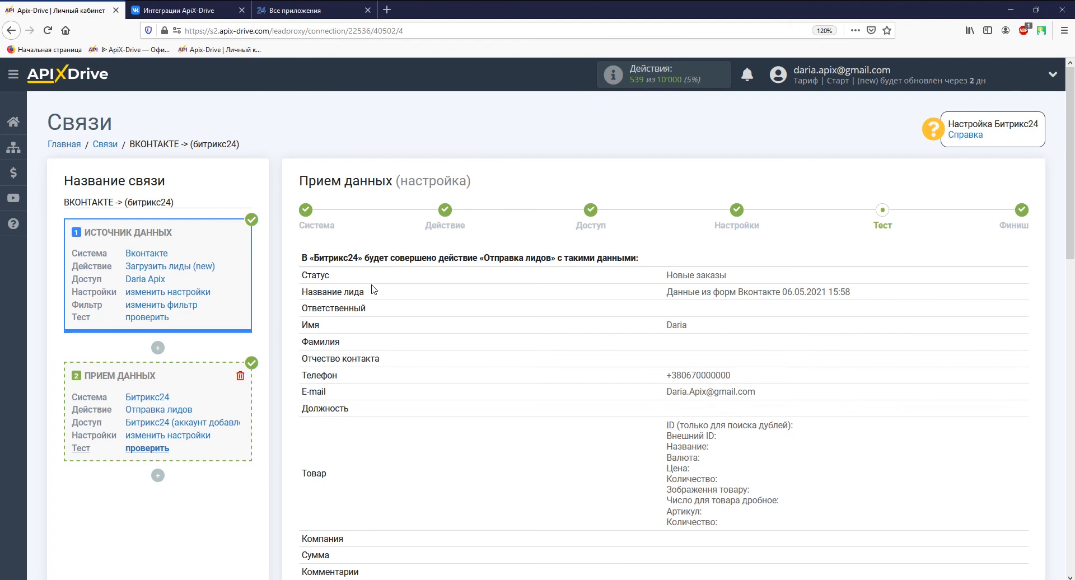
Send the test data to Битрикс24 and switch to the Bitrix24 Лиды board
{"action": "scroll", "coordinate": [372, 289], "scroll_direction": "down", "scroll_amount": 15}
{"action": "left_click", "coordinate": [456, 287]}
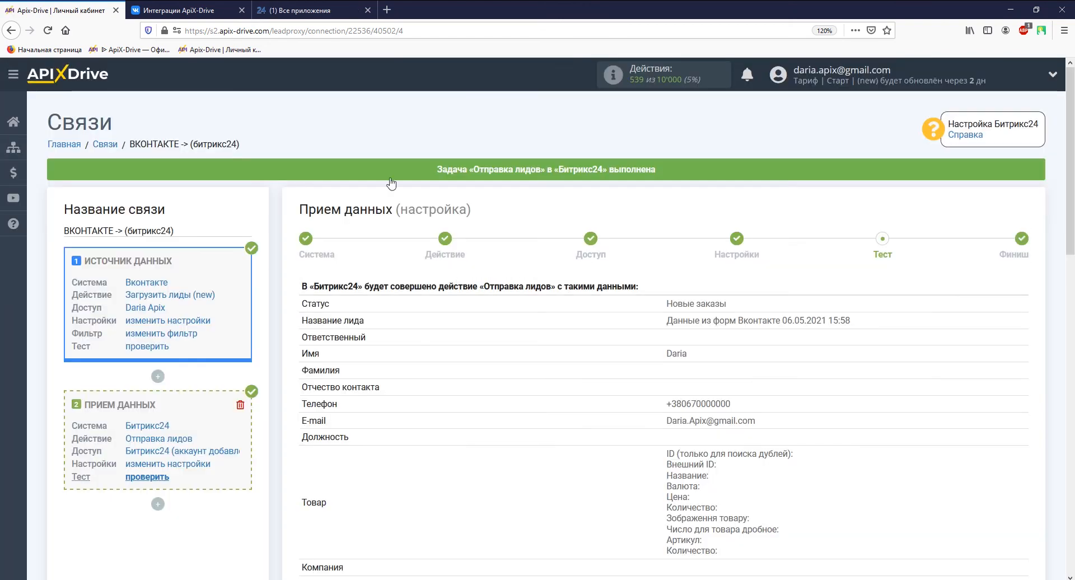
{"action": "left_click", "coordinate": [308, 11]}
{"action": "left_click", "coordinate": [28, 80]}
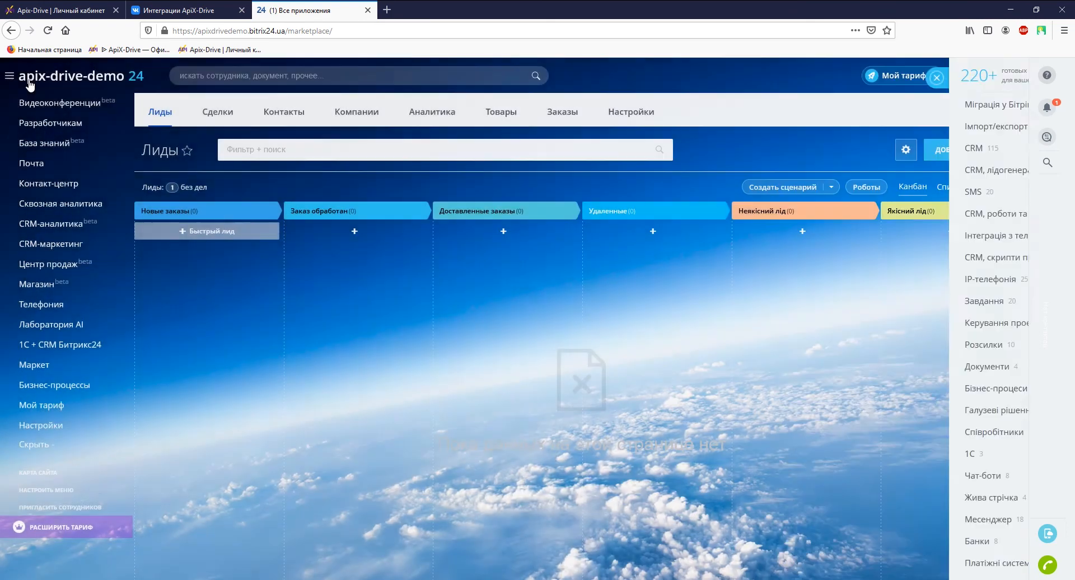
Reload Лиды and review the new lead 'Данные из форм Вконтакте 06.05.2021 15:58' with comment 'Форма 30.04.21'
{"action": "left_click", "coordinate": [48, 31]}
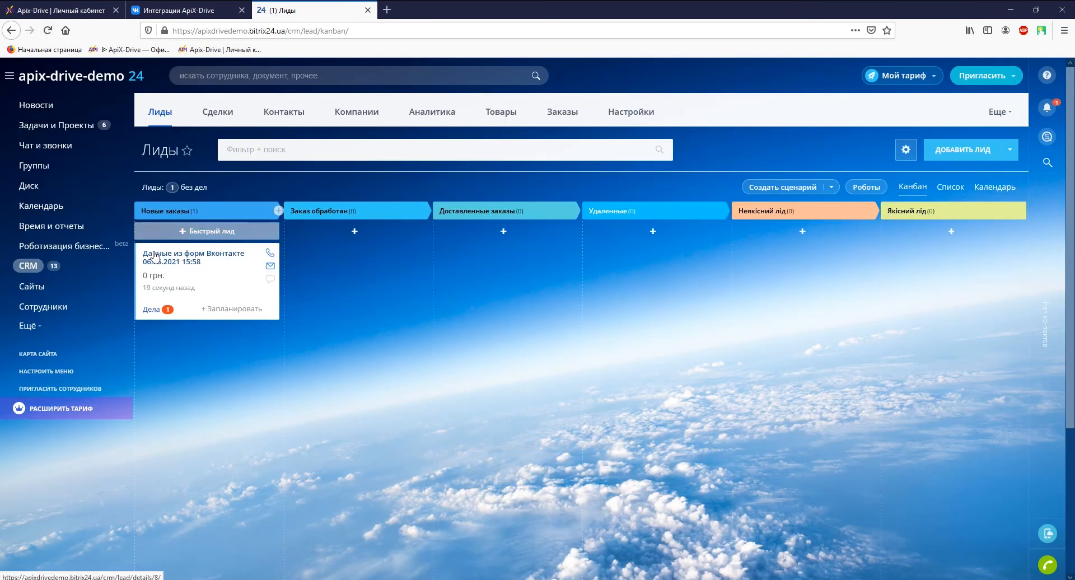
{"action": "left_click", "coordinate": [155, 255]}
{"action": "scroll", "coordinate": [153, 250], "scroll_direction": "down", "scroll_amount": 2}
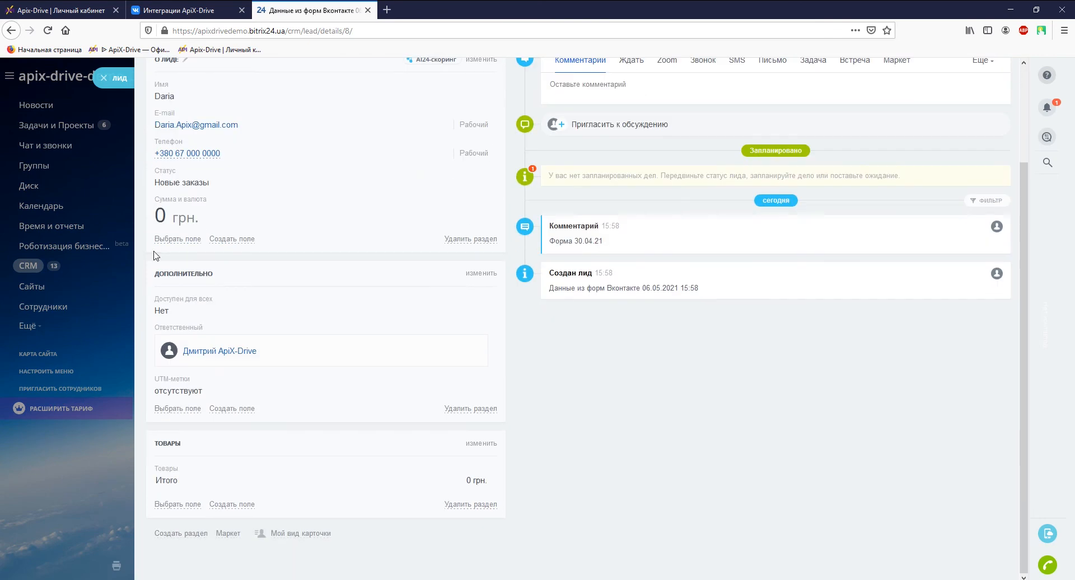
{"action": "scroll", "coordinate": [154, 250], "scroll_direction": "up", "scroll_amount": 2}
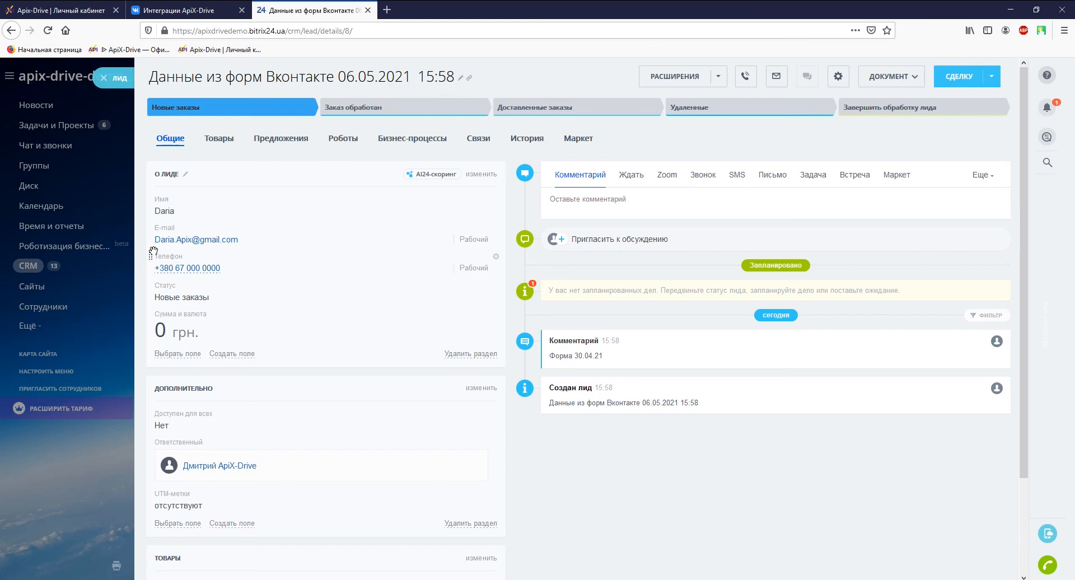
{"action": "left_click", "coordinate": [56, 10]}
{"action": "scroll", "coordinate": [436, 329], "scroll_direction": "down", "scroll_amount": 10}
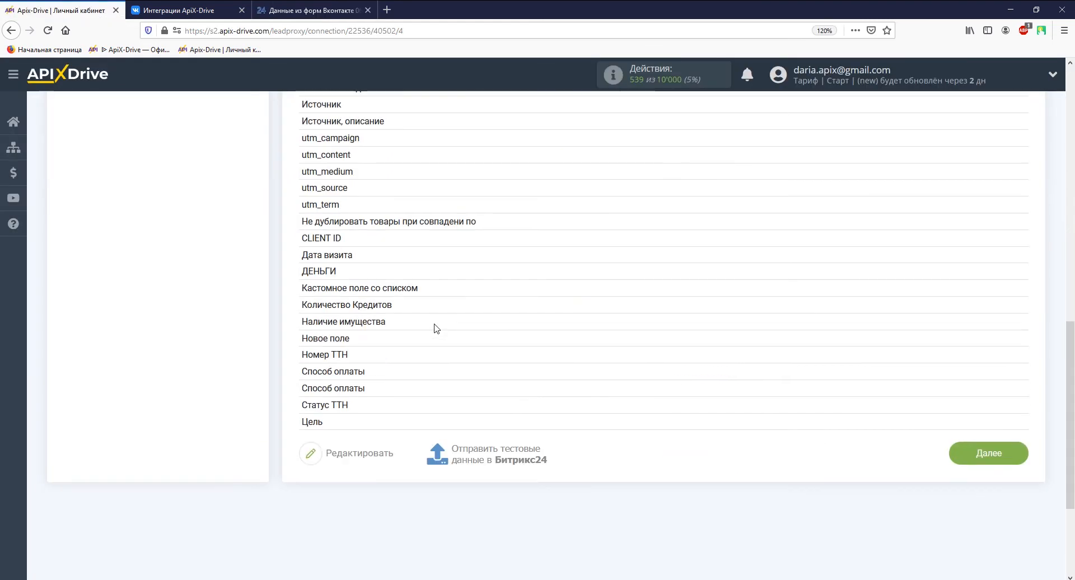
Finish the setup, enable auto-update and set the connection's update interval to 5 минут
{"action": "left_click", "coordinate": [969, 454]}
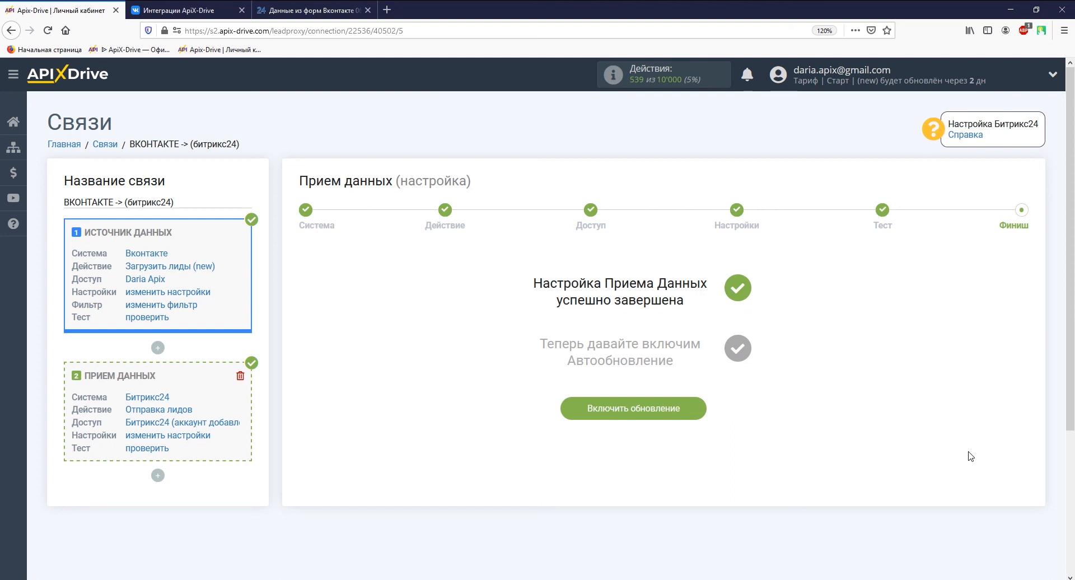
{"action": "left_click", "coordinate": [694, 415]}
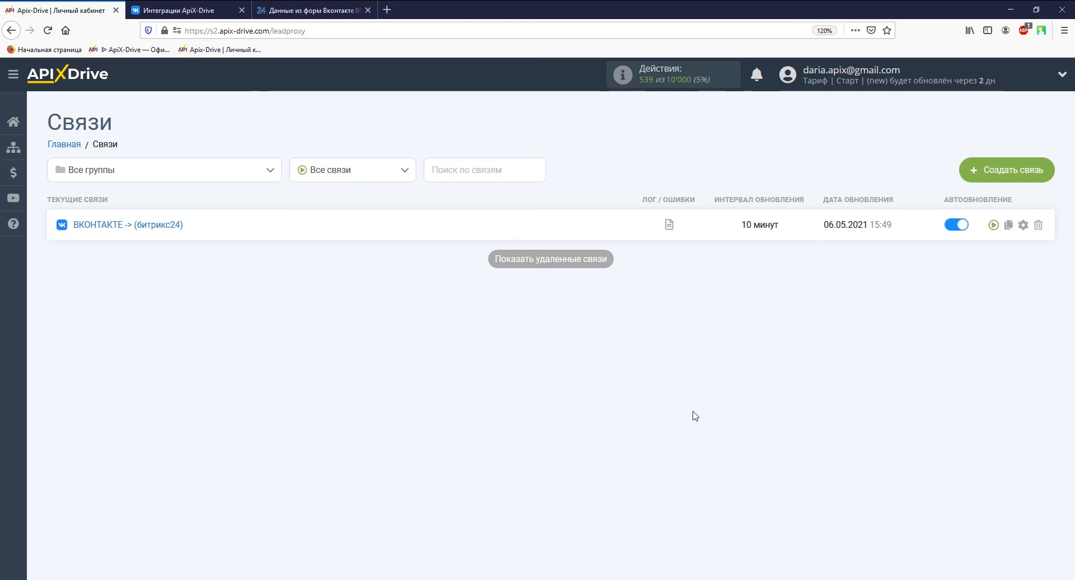
{"action": "left_click", "coordinate": [1023, 224]}
{"action": "left_click", "coordinate": [571, 332]}
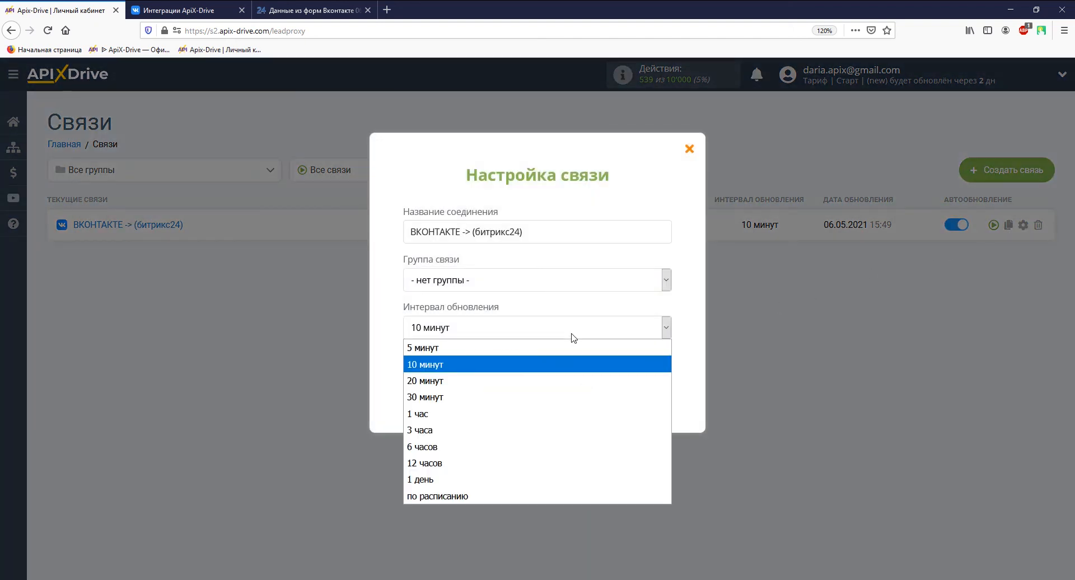
{"action": "left_click", "coordinate": [519, 349]}
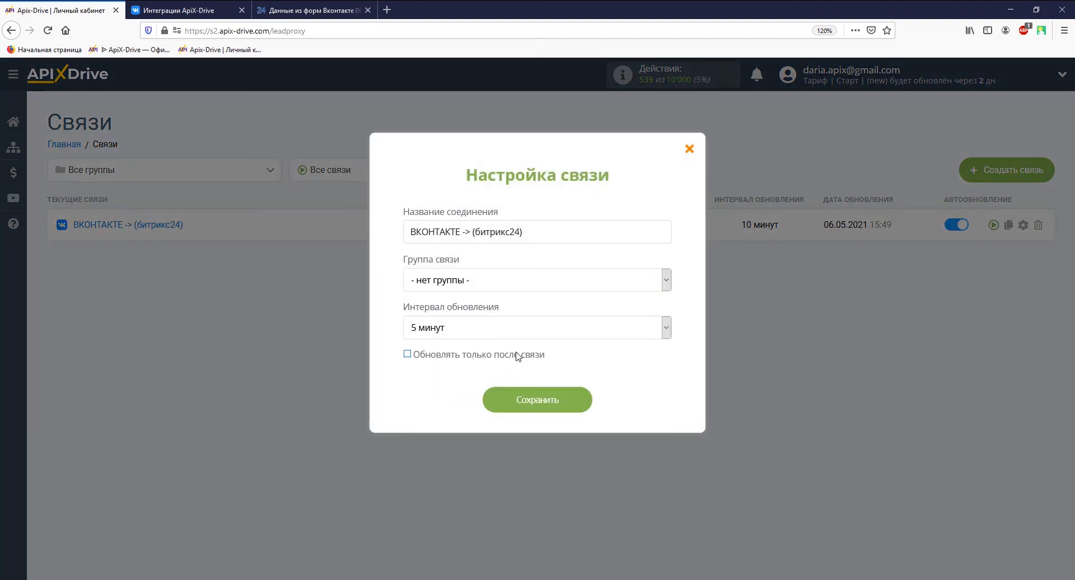
{"action": "left_click", "coordinate": [521, 400]}
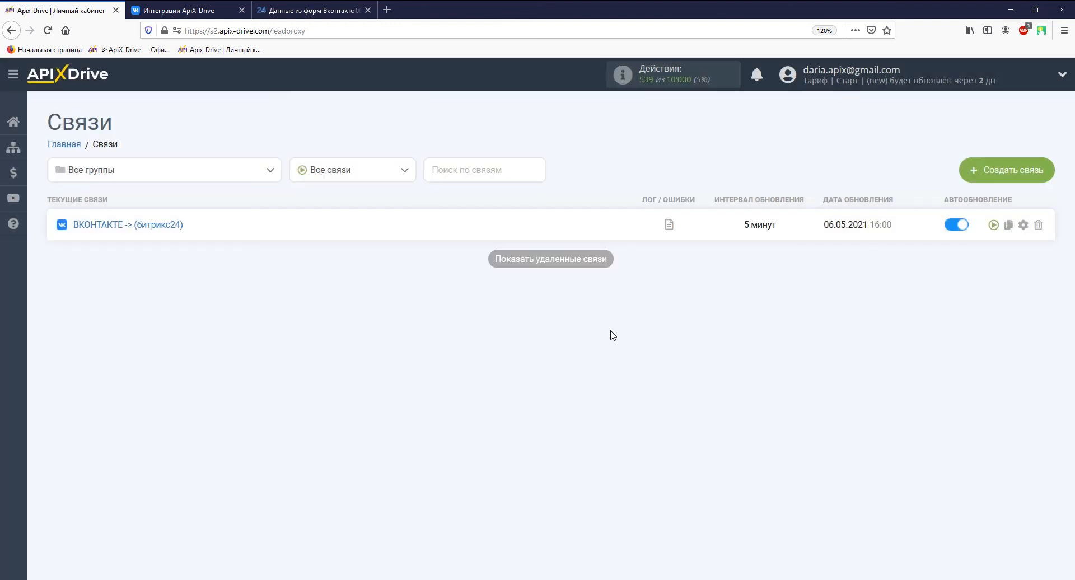